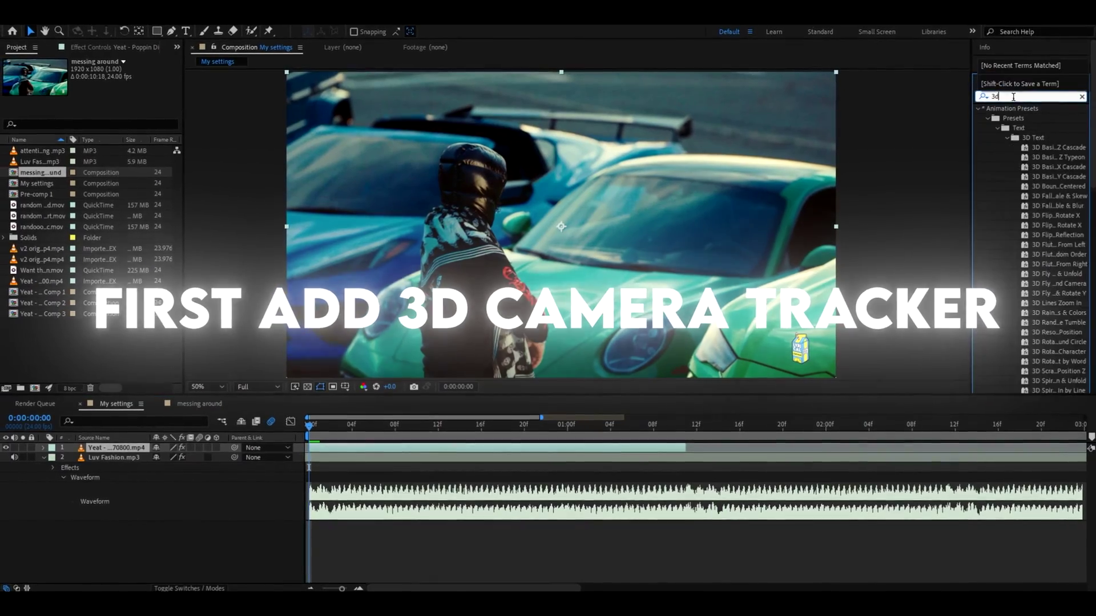
Apply 3D Camera Tracker to the car clip and create a null and camera from the track points on the person's head.
text(cam)
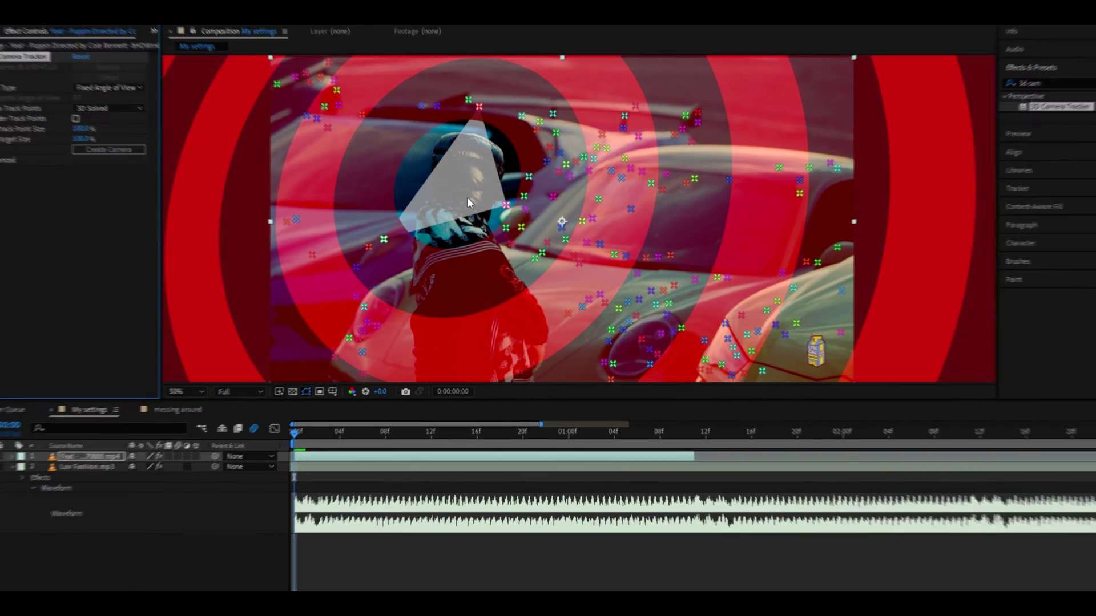
right_click(468, 200)
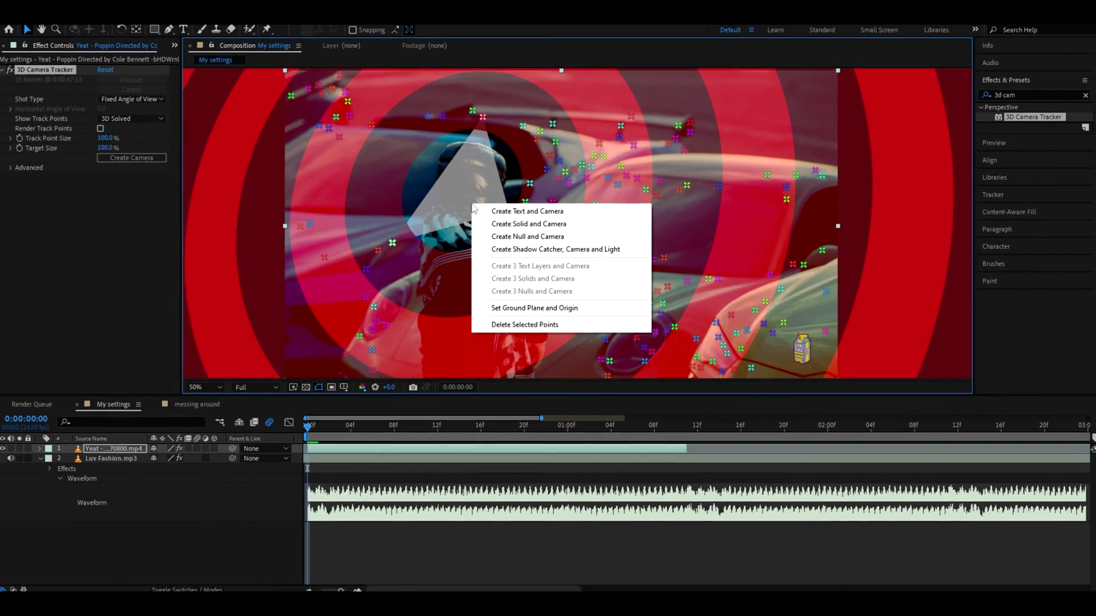
click(497, 237)
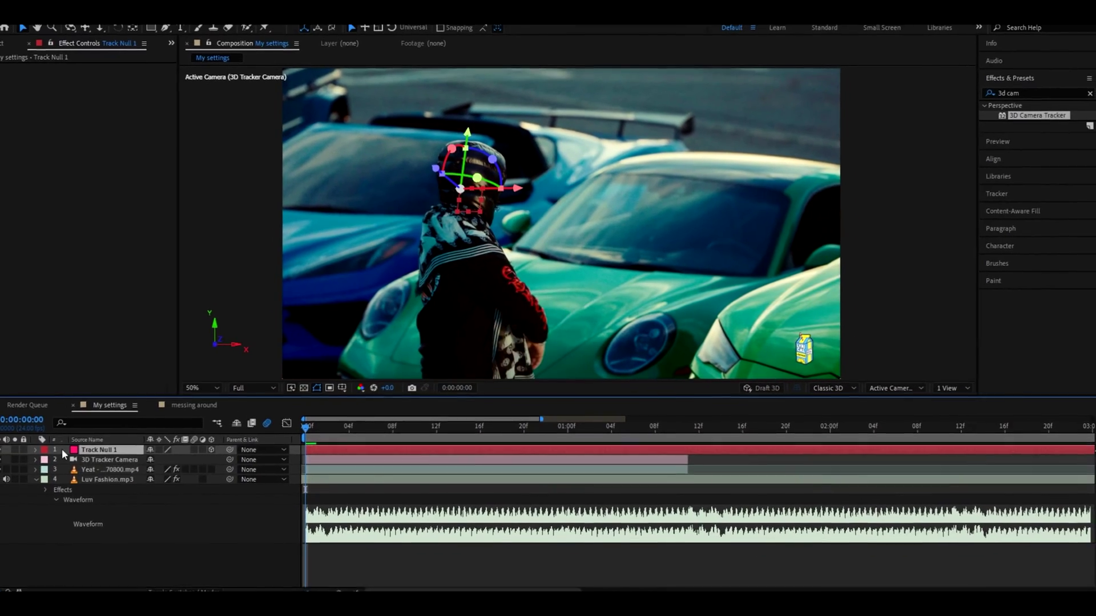
Create a black 1920 x 1080 px solid and apply the Video Copilot Element effect to it.
right_click(38, 457)
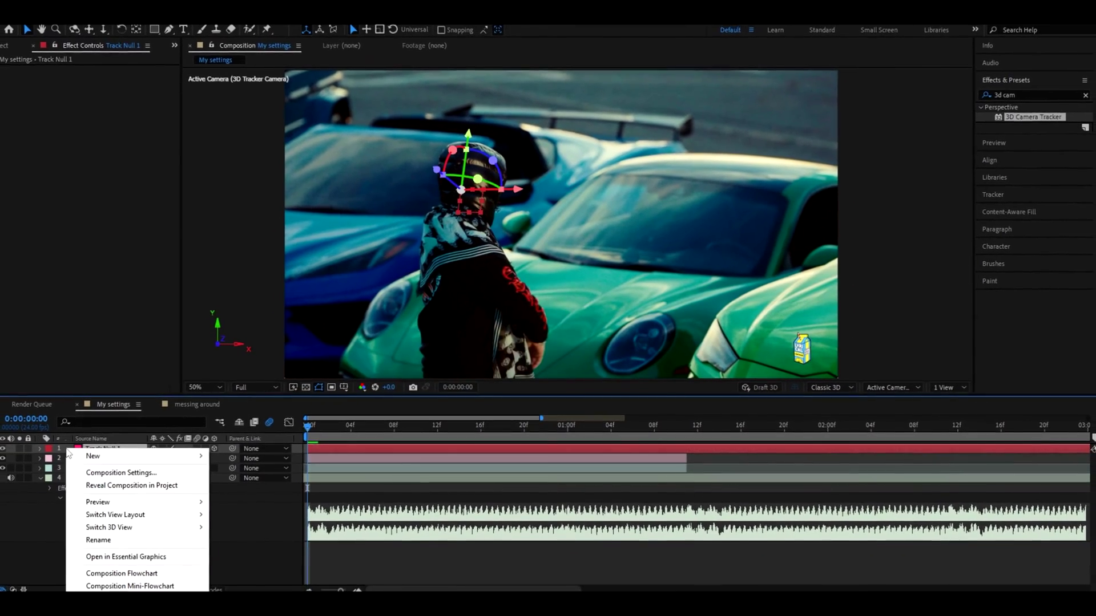
mouse_move(86, 465)
click(236, 485)
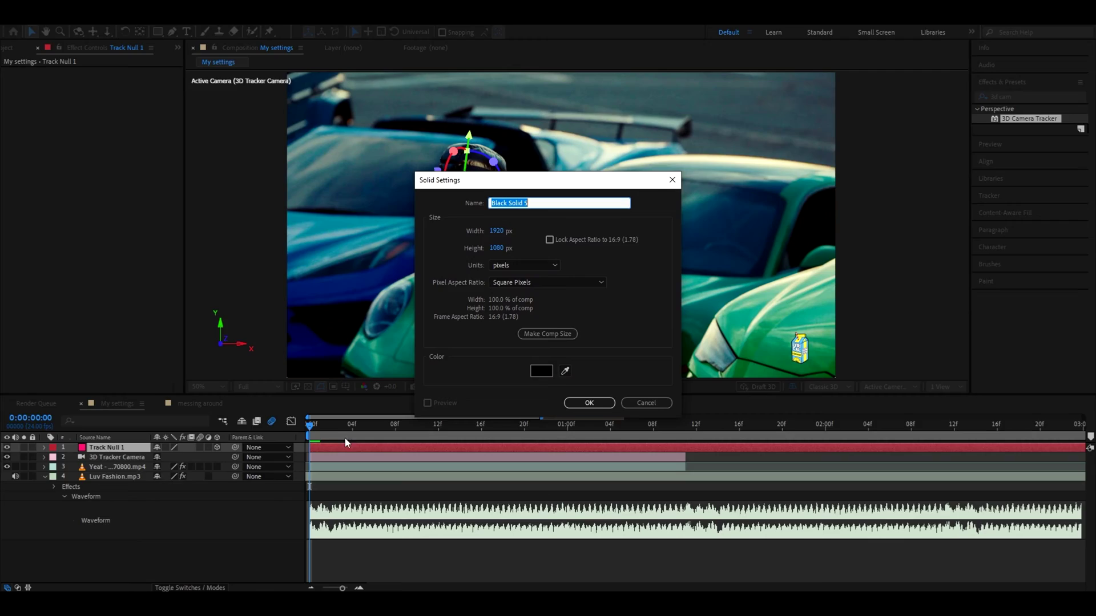
key(Return)
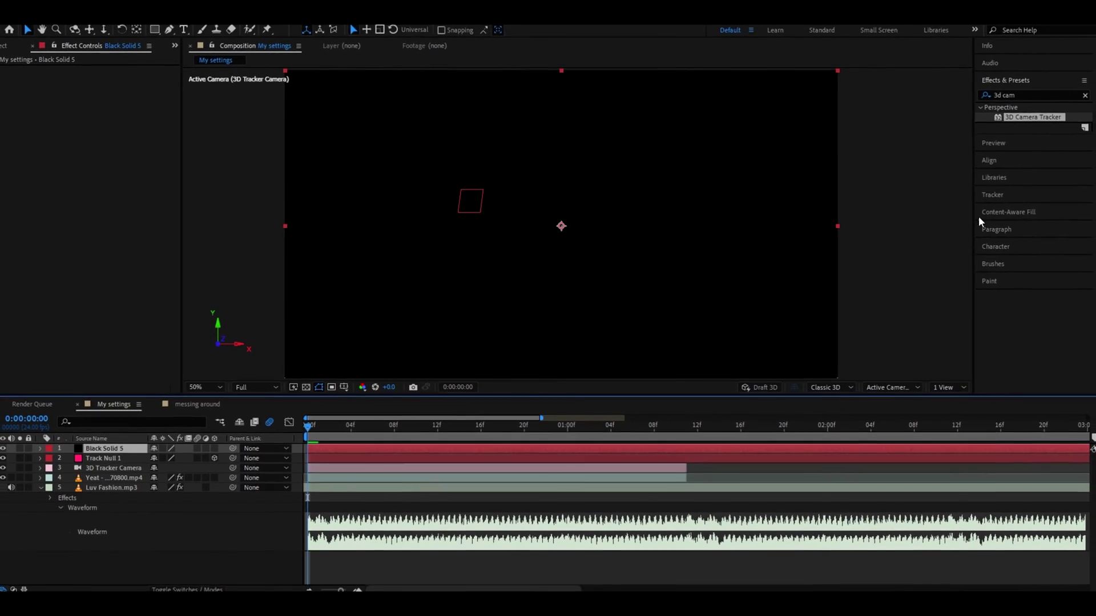
text(elemen)
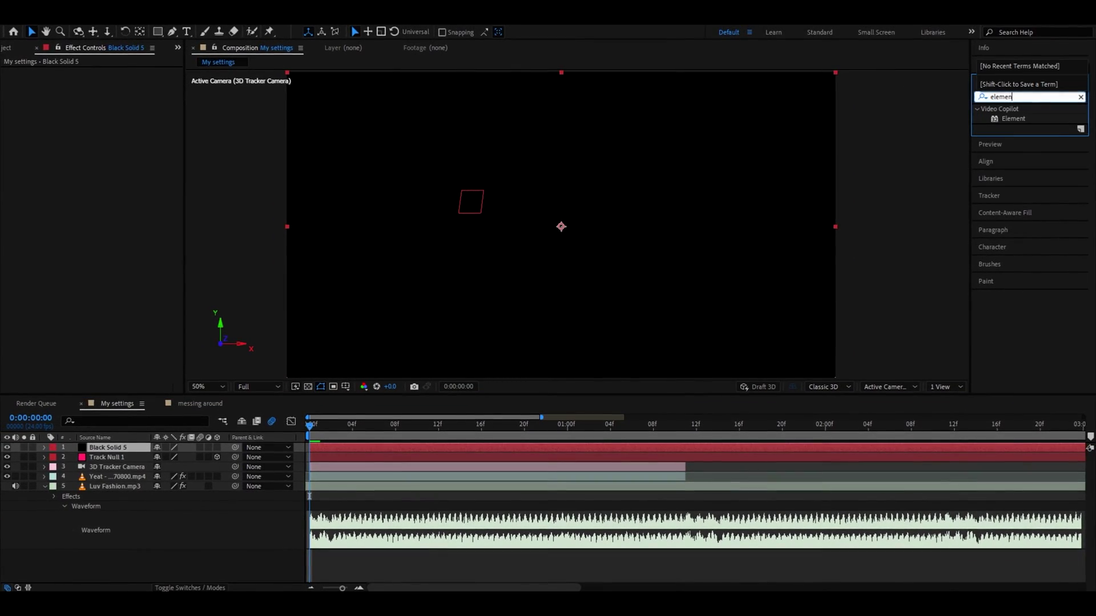
Open Element's Scene Setup and import the 3D object PG2.79.obj from the Floating 3D Objects folder.
click(54, 66)
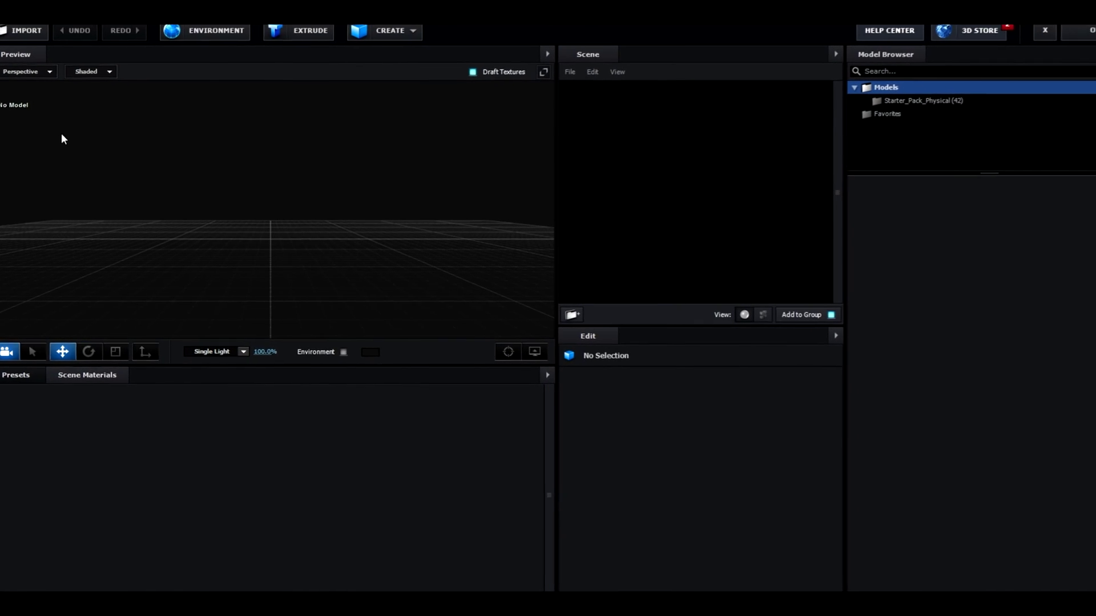
click(40, 44)
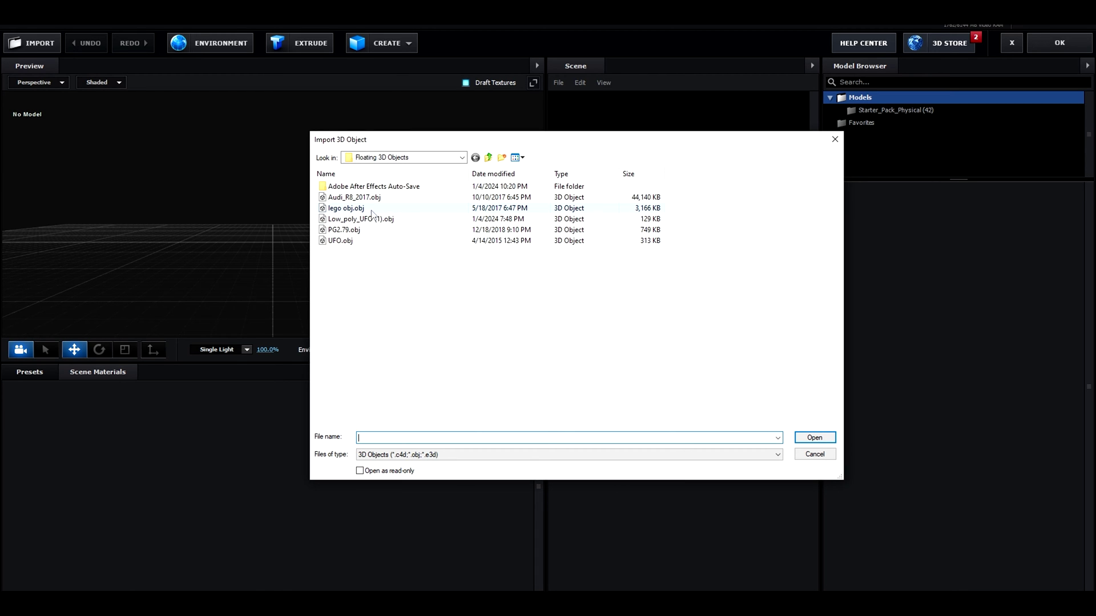
double_click(343, 230)
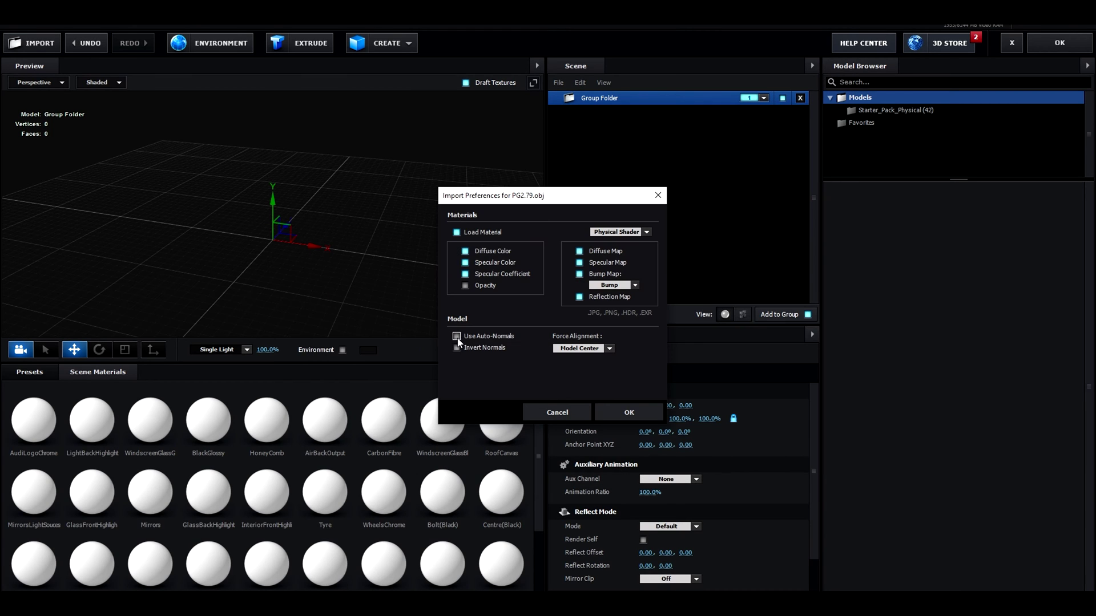
click(611, 412)
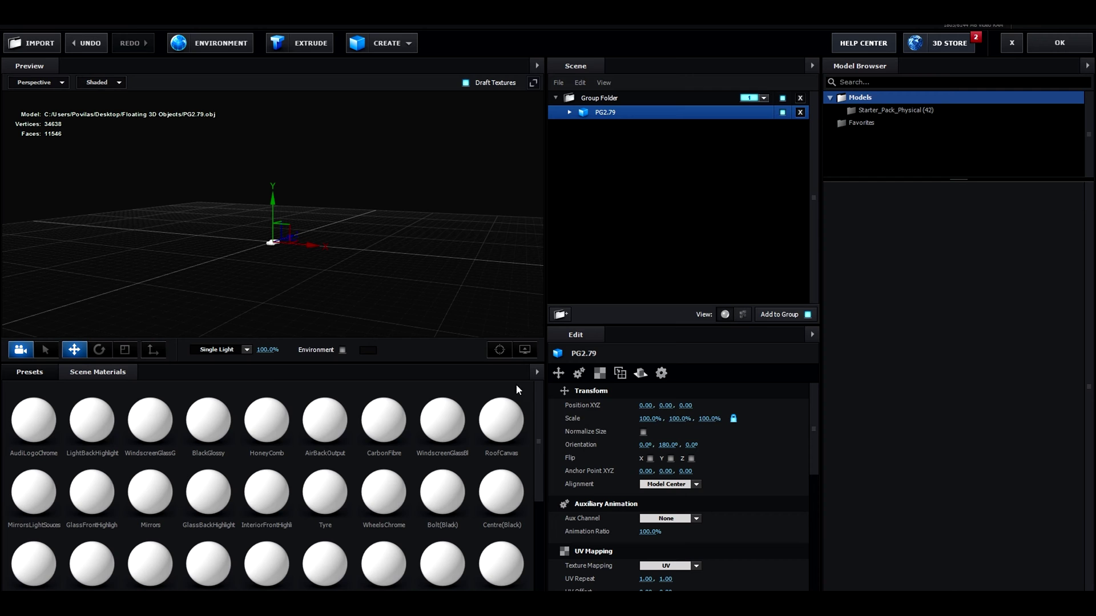
Normalize the size of the imported car model and set its scale to 400%.
click(643, 432)
scroll(351, 290, up, 2)
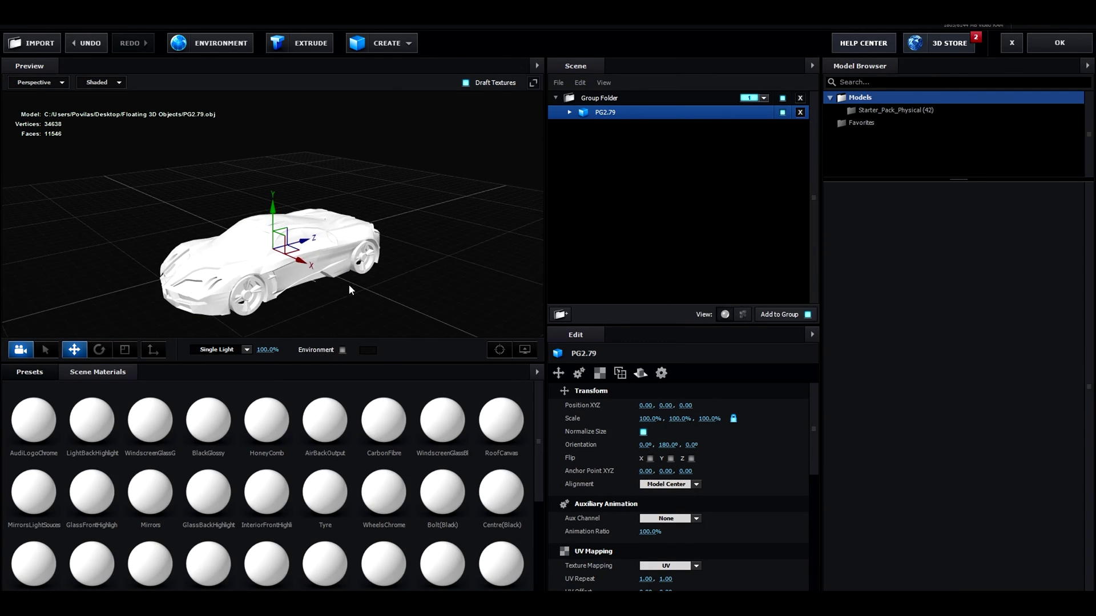
scroll(349, 290, down, 2)
click(646, 419)
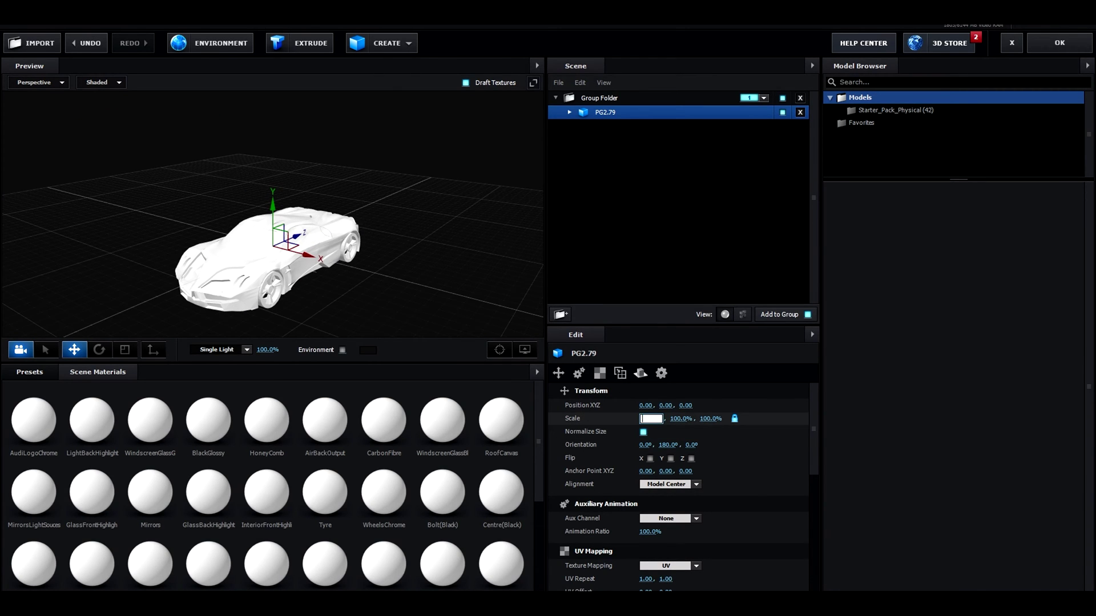
key(Return)
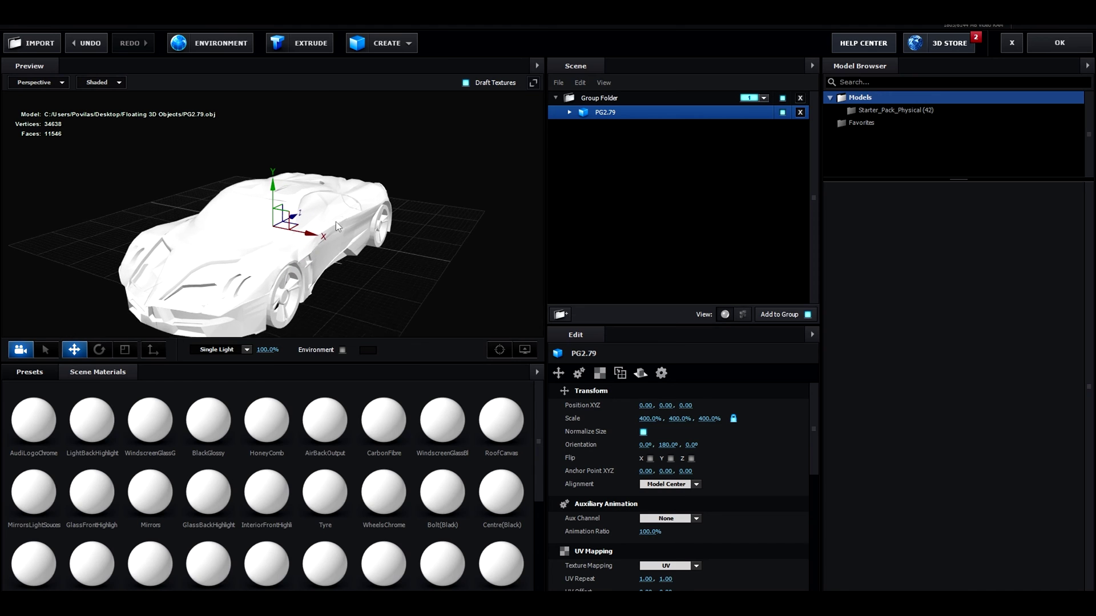
Apply the Plastic_Matte preset from the Physical materials to the car's Material.004.
click(568, 112)
click(628, 127)
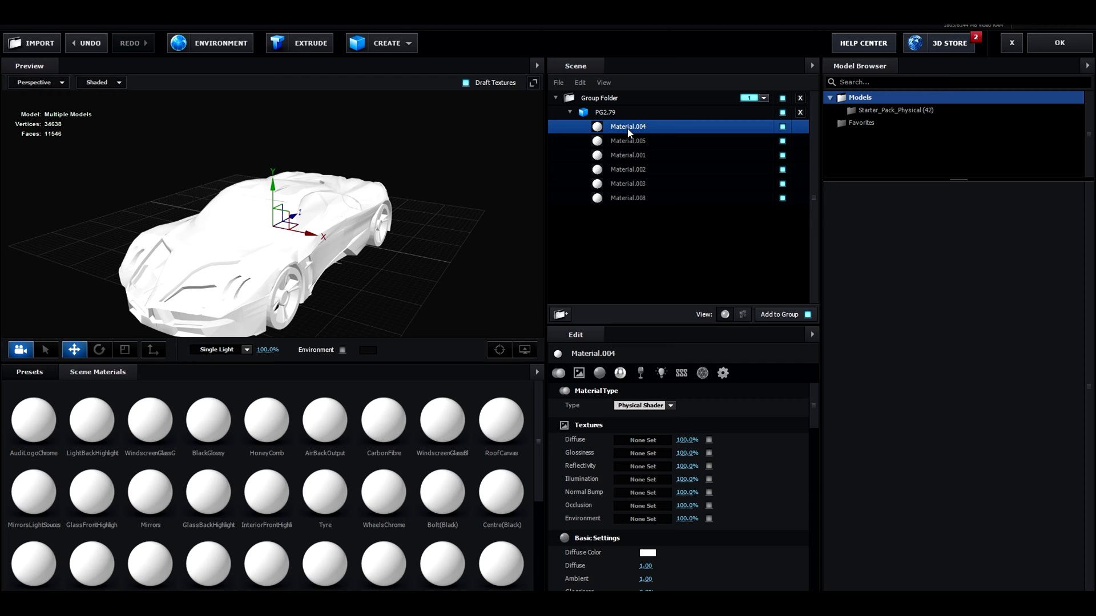
click(30, 371)
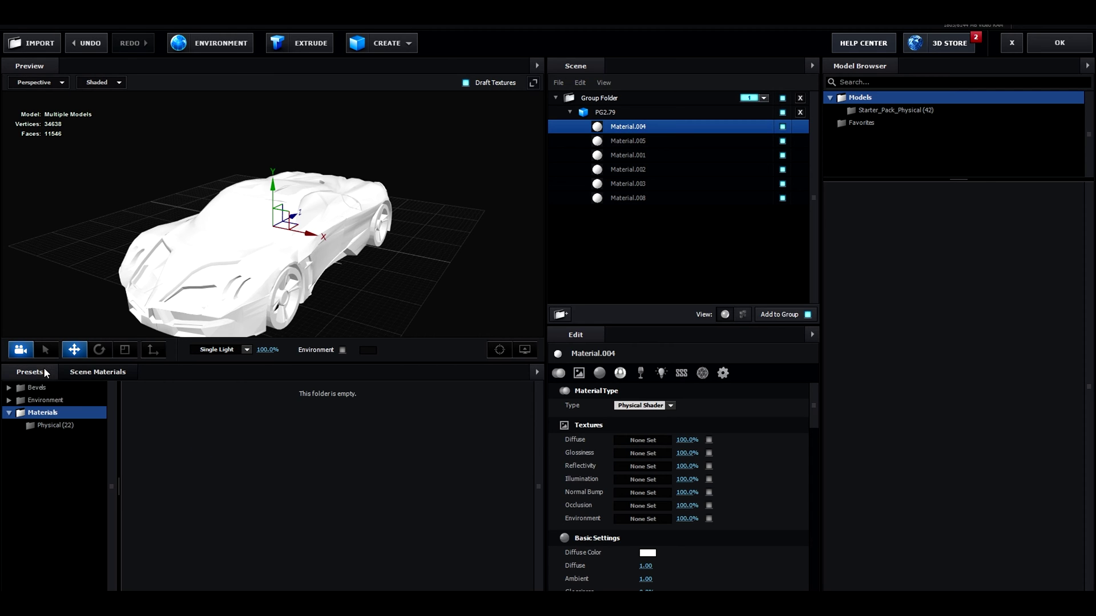
click(54, 425)
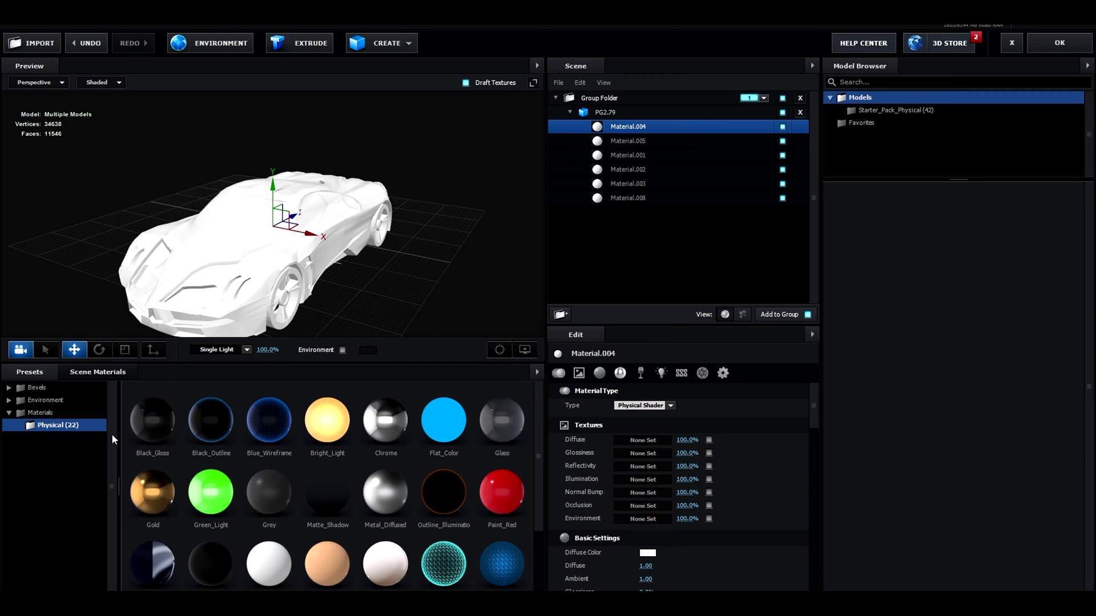
scroll(149, 448, down, 1)
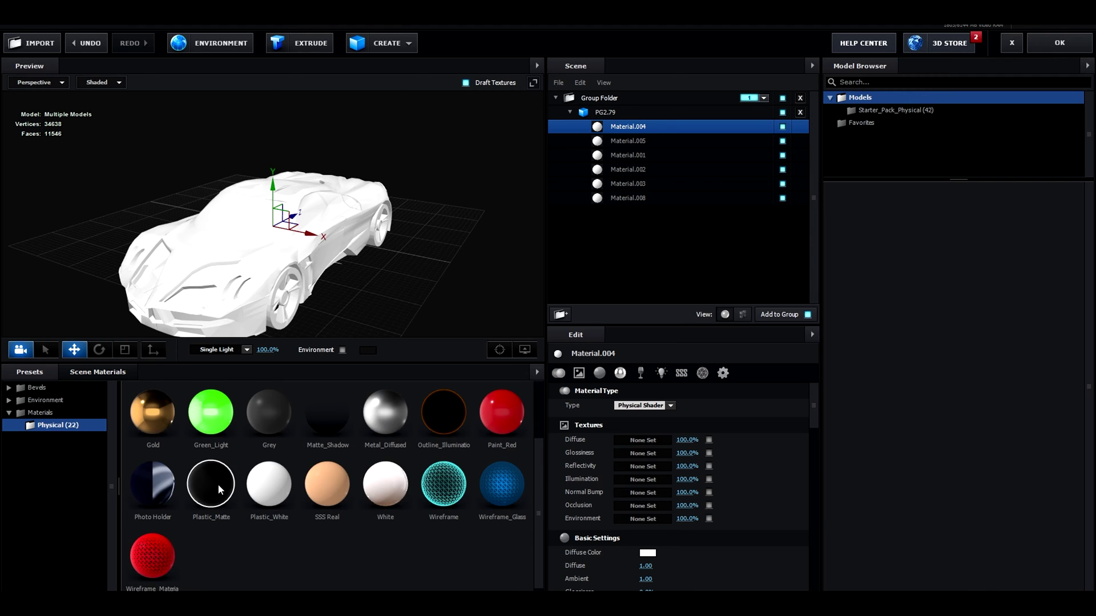
drag(216, 484, 628, 127)
Assign Metal_Diffused to Material.005, Paint_Red to Material.001, Plastic_Matte to Material.002 and Material.003, and Green_Light to Material.008, and accept the scene.
drag(376, 424, 632, 147)
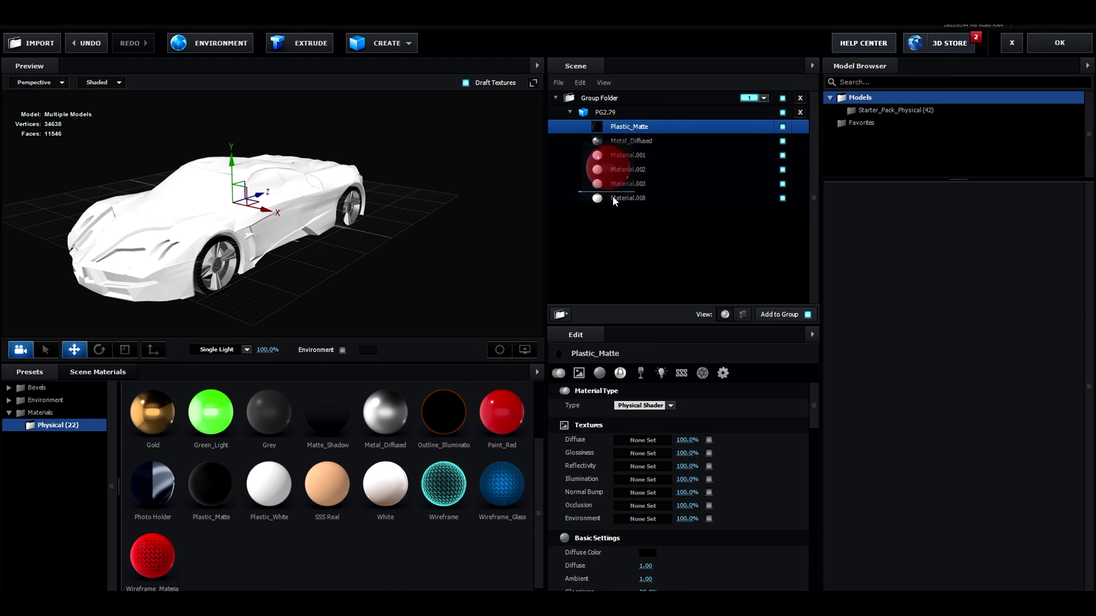
click(634, 125)
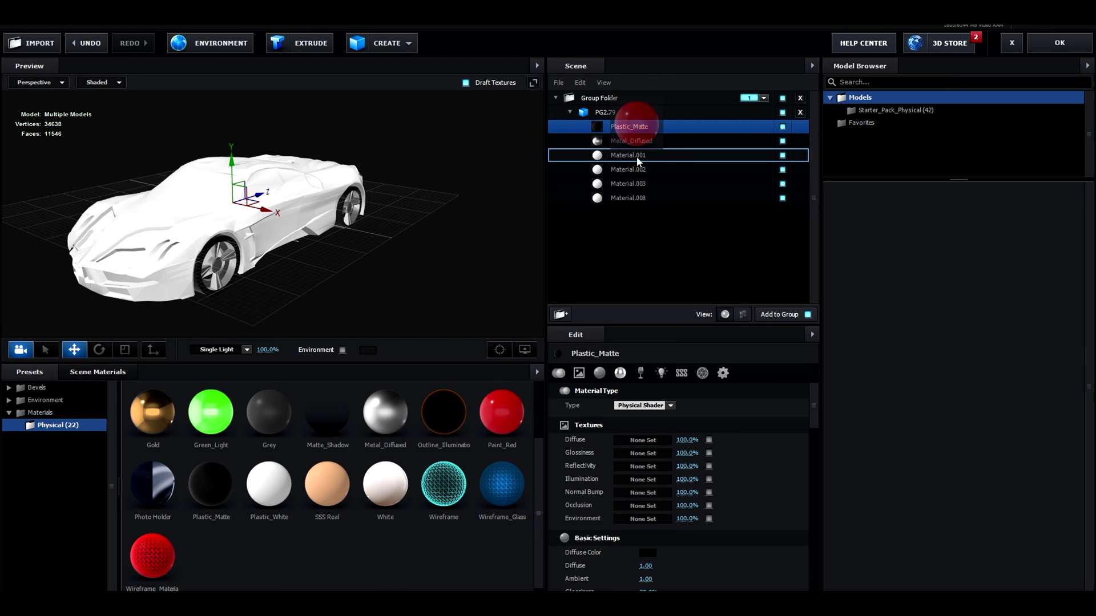
mouse_move(638, 162)
mouse_down()
mouse_move(625, 169)
mouse_move(629, 184)
mouse_up()
drag(211, 412, 628, 198)
drag(354, 274, 289, 250)
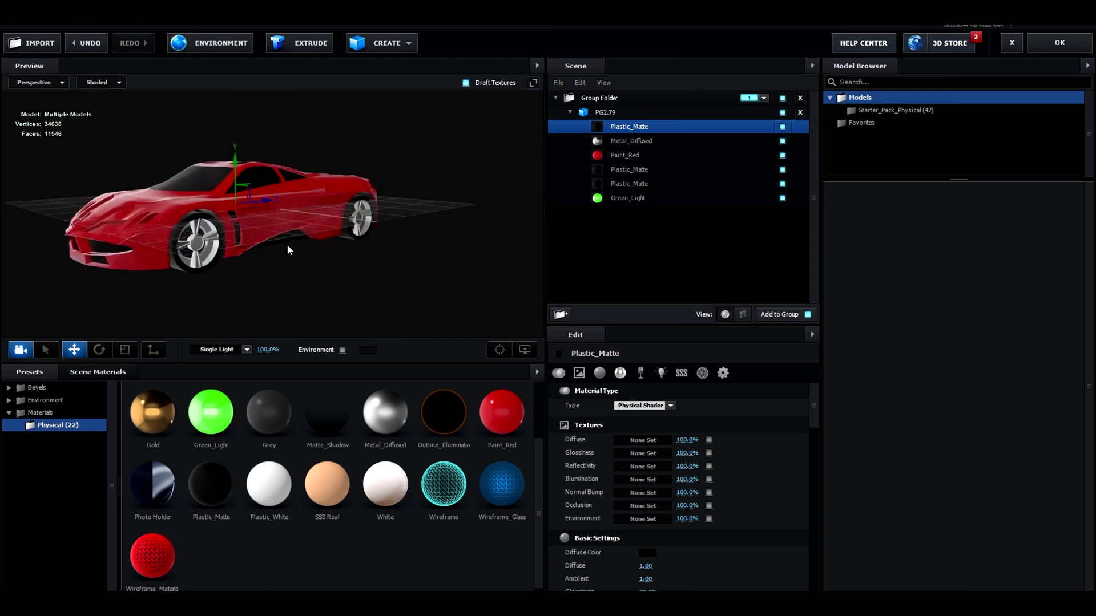
click(1060, 43)
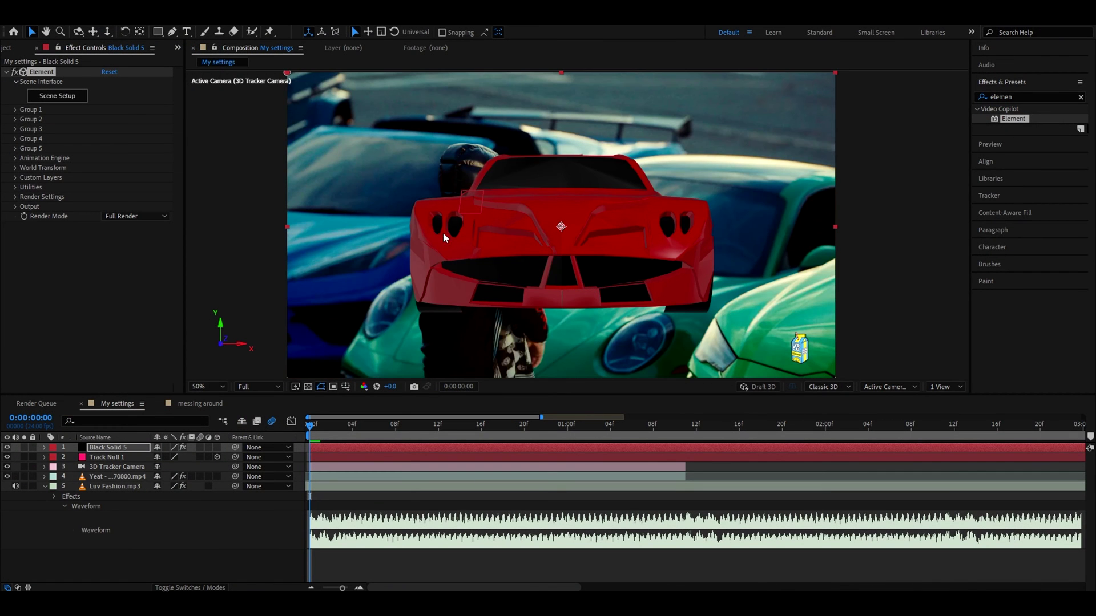
click(14, 112)
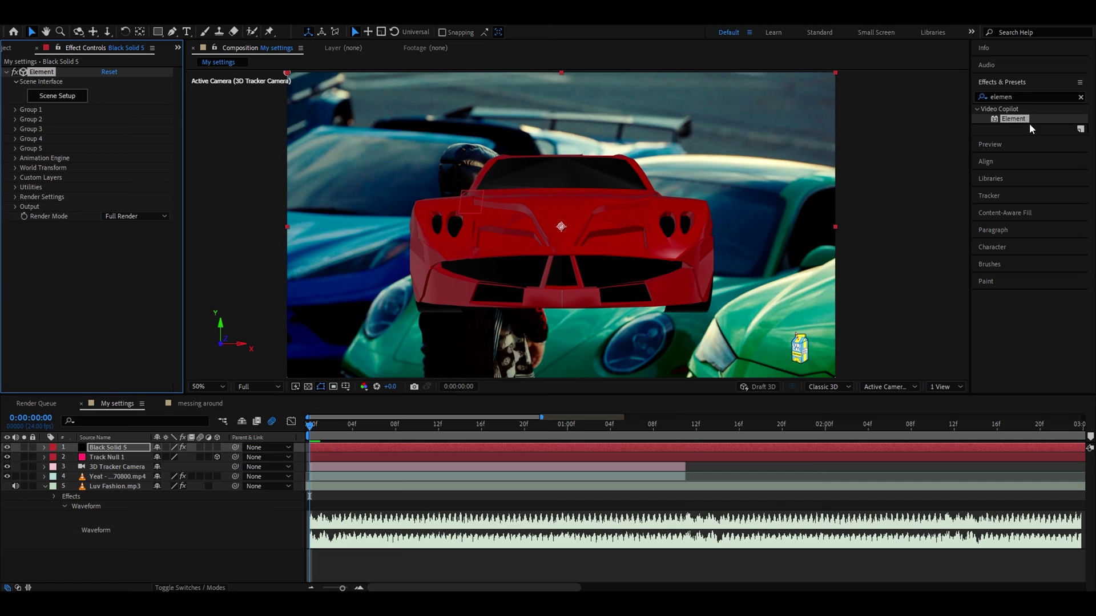
Add Brightness & Contrast below the Element effect on the black solid and set its contrast to 50.
drag(1028, 99, 978, 104)
text(brightness)
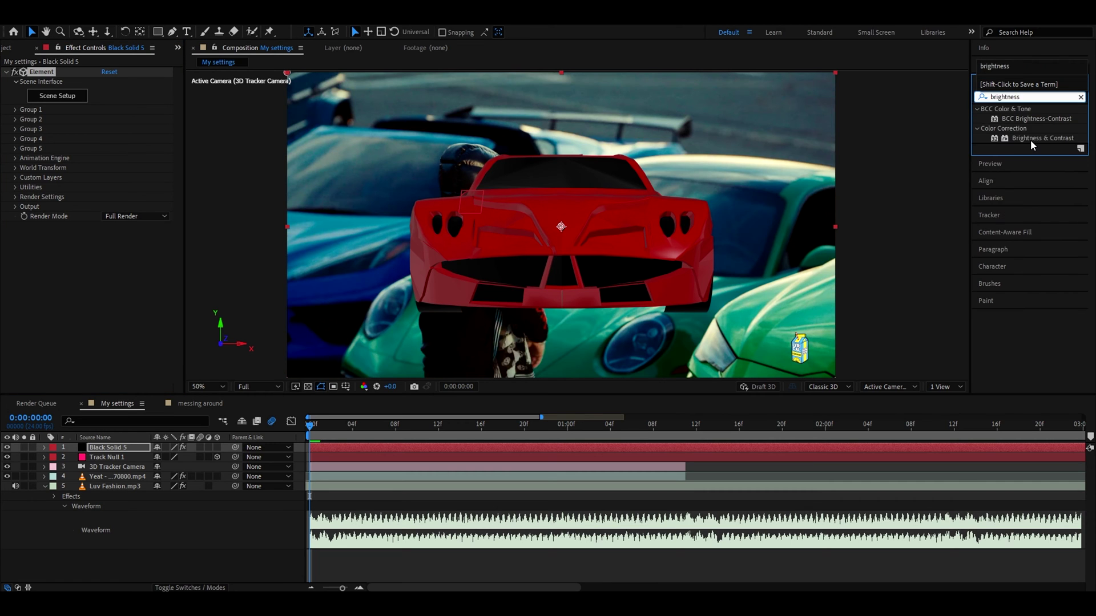
drag(1042, 138, 105, 248)
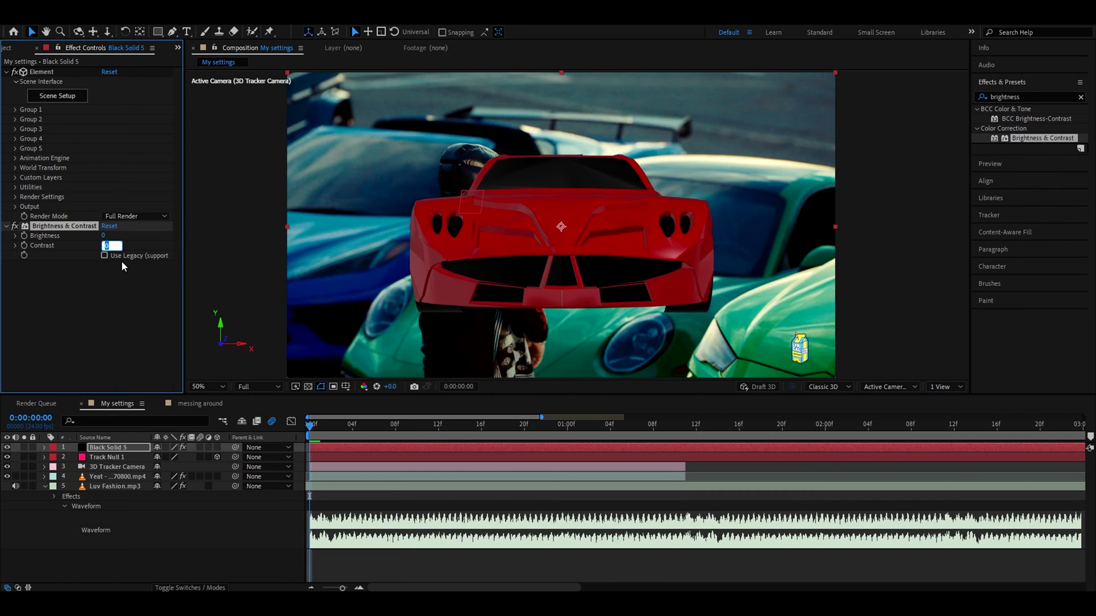
key(Return)
Add Deep Glow between Element and Brightness & Contrast on the solid and set its exposure to 0.40.
drag(1029, 98, 942, 102)
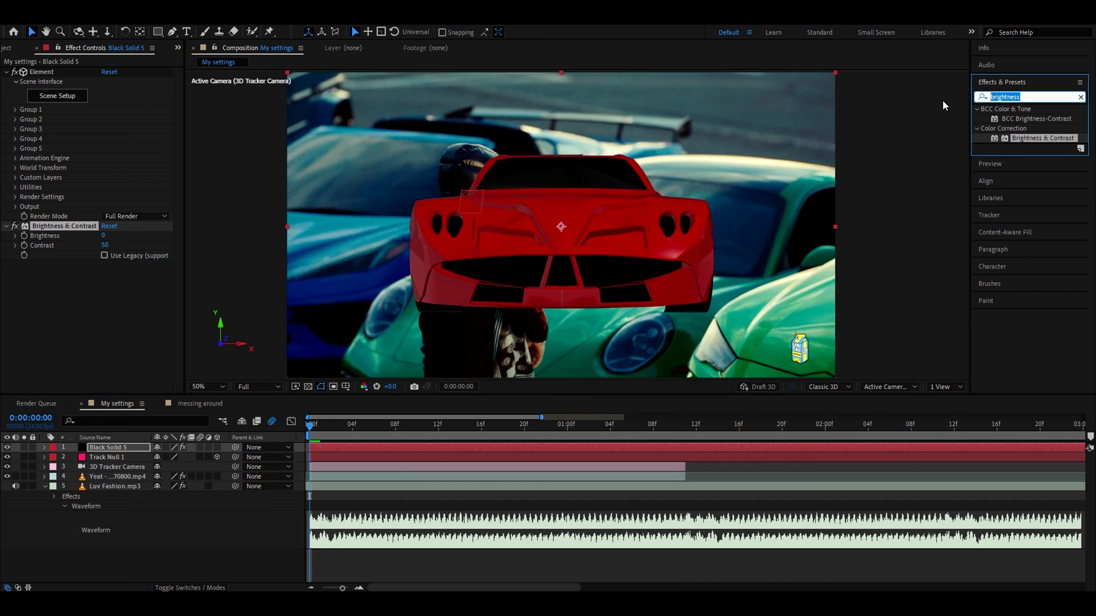
text(deep)
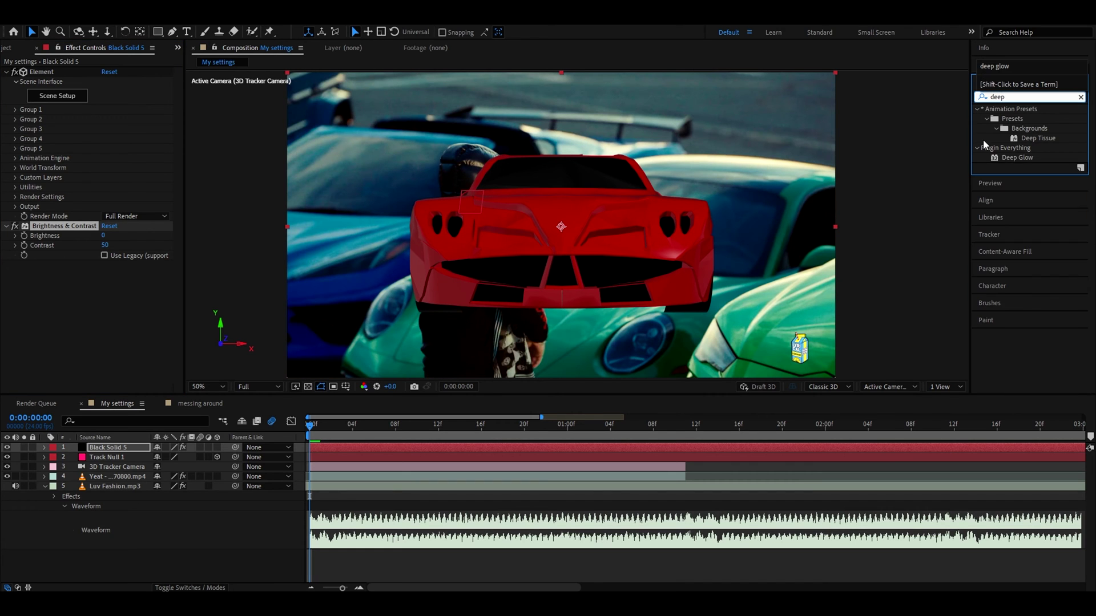
drag(1016, 158, 69, 210)
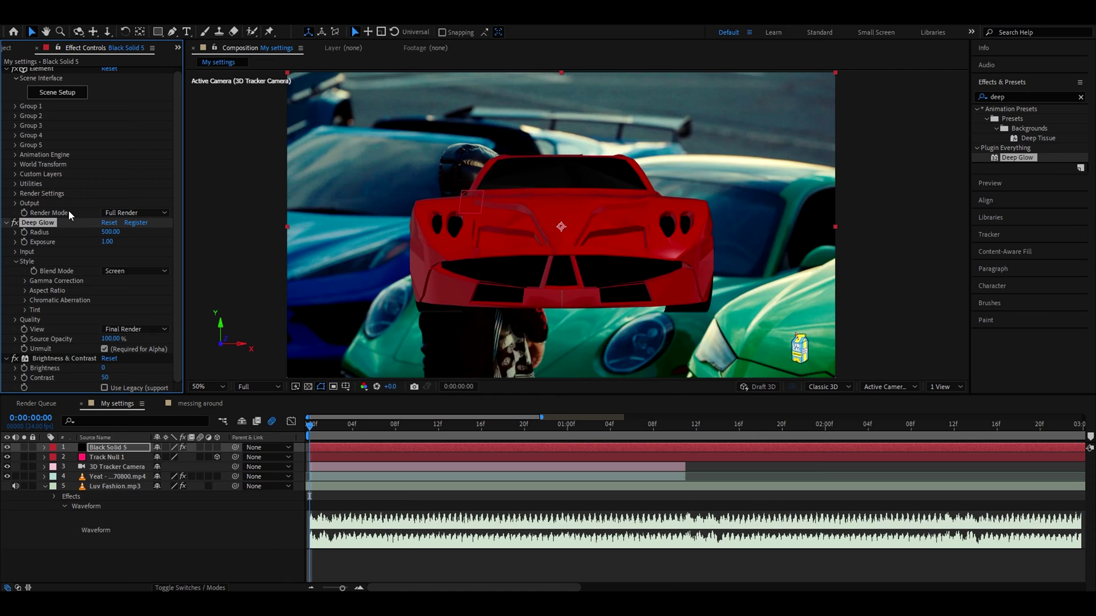
click(107, 242)
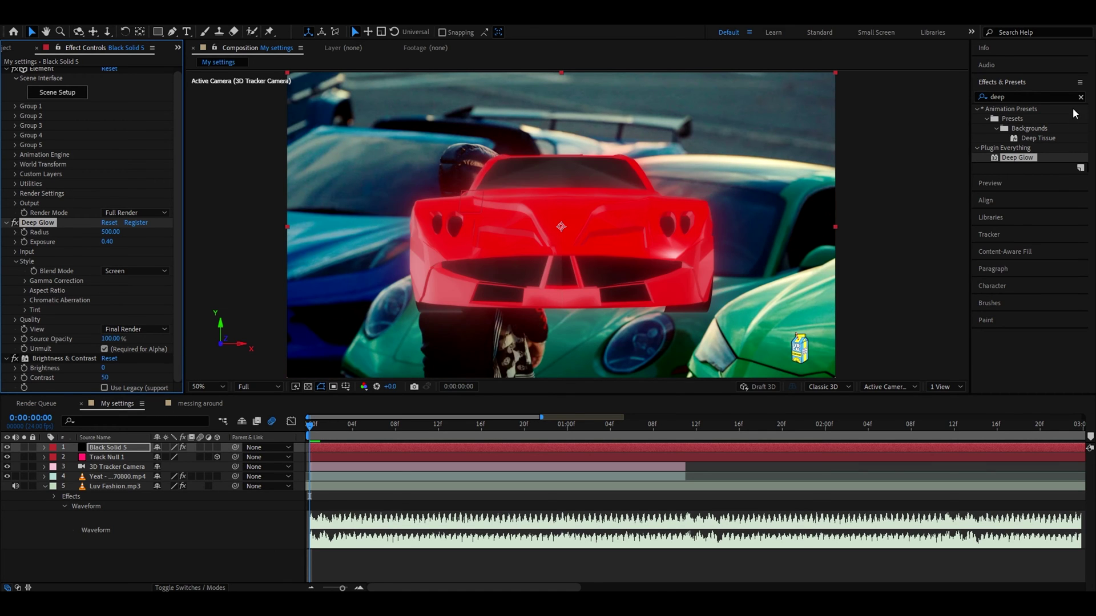
Add the Sapphire S_Flicker effect directly below Element on the black solid.
click(1024, 97)
text(s_flicker)
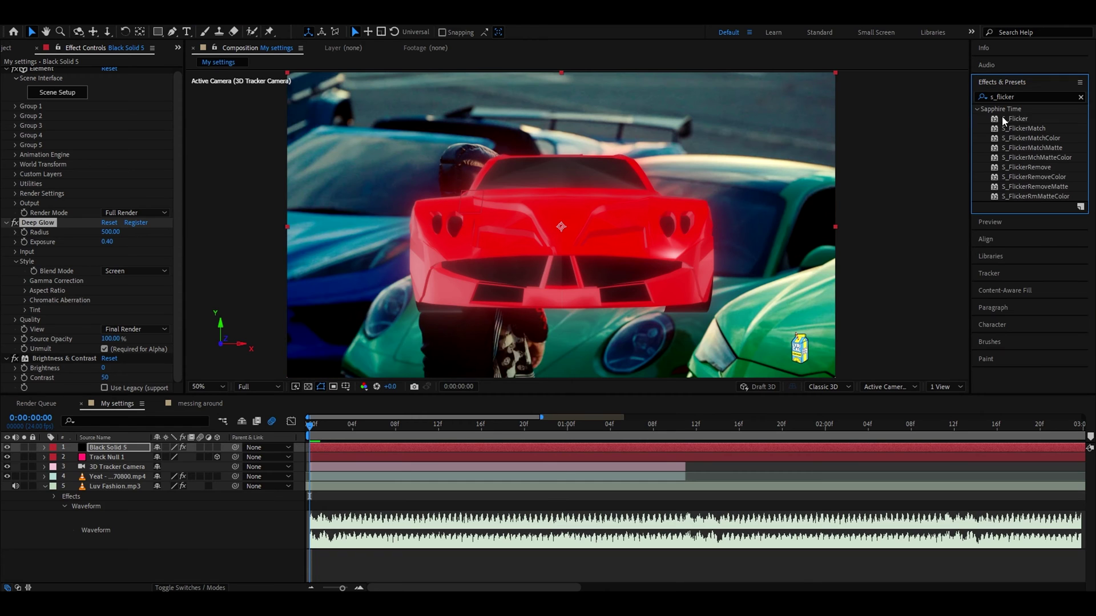
drag(1005, 118, 59, 214)
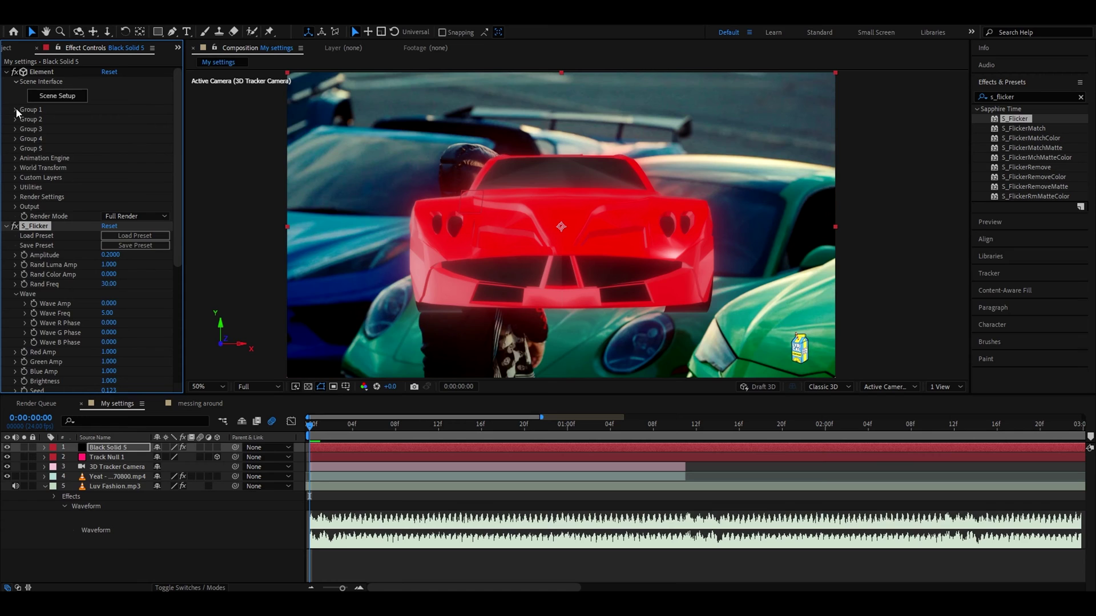
Set the particle count in Element's Group 1 Particle Replicator to 2.
click(15, 109)
click(23, 128)
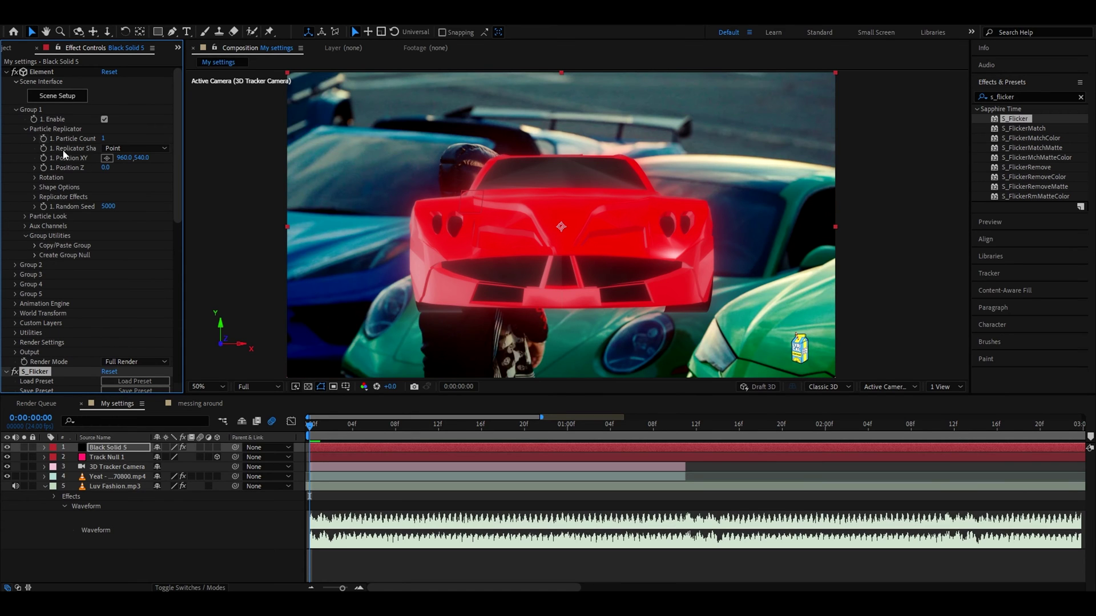
click(318, 450)
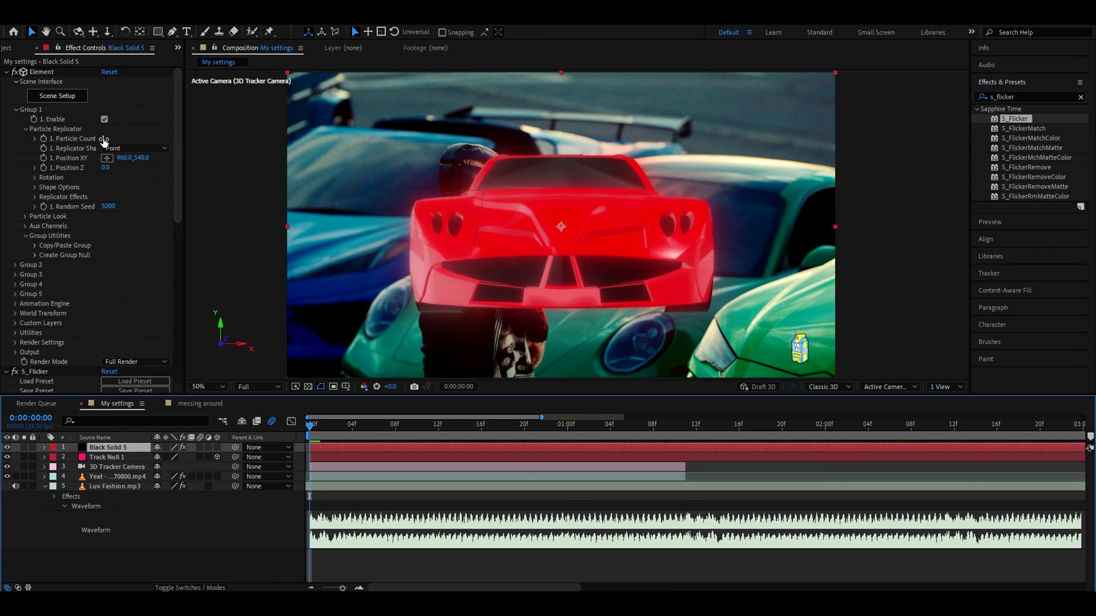
drag(104, 141, 126, 132)
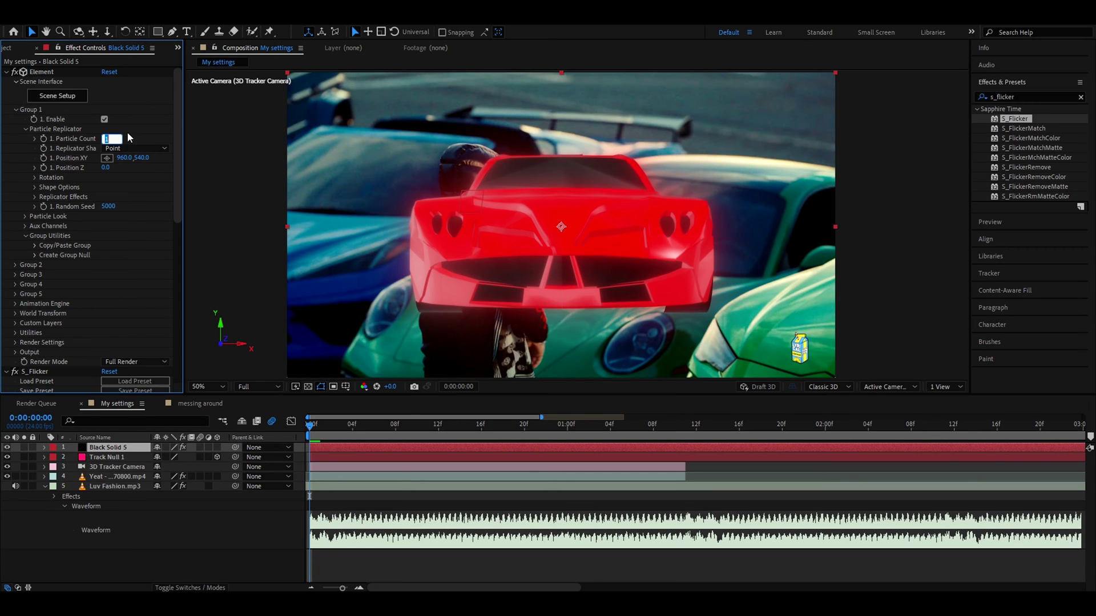
Set the Scatter of Group 1's Particle Replicator to 50 and its X Scatter to 100.
click(34, 196)
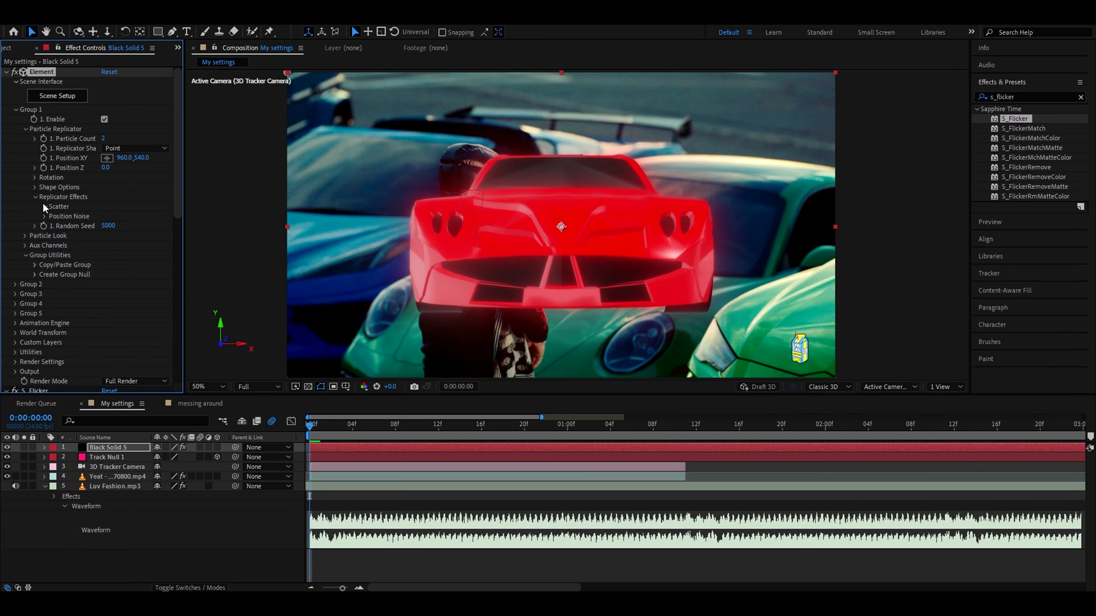
click(45, 206)
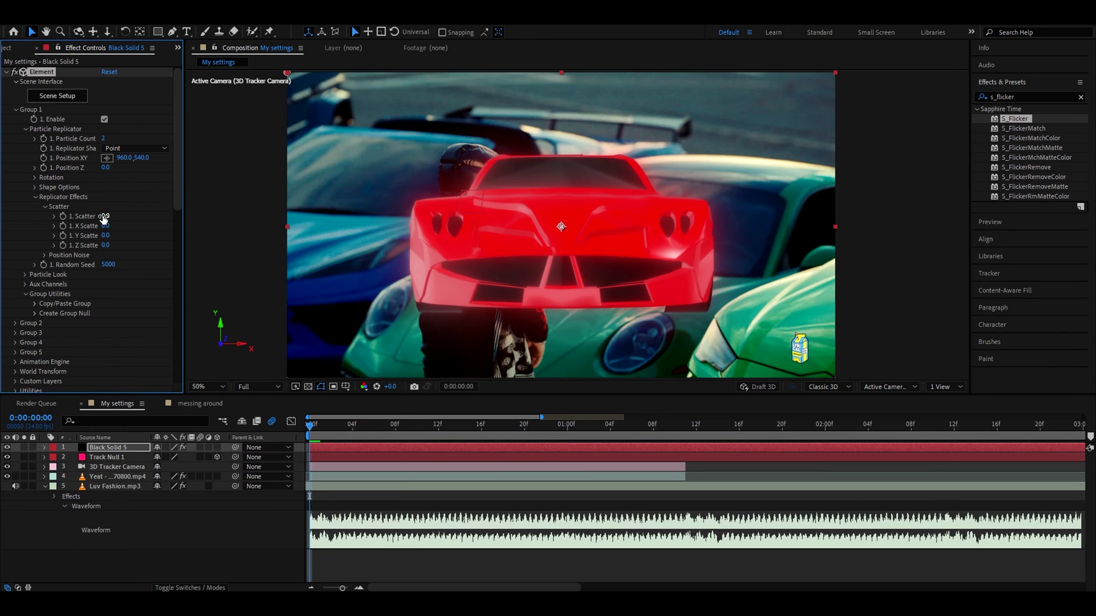
drag(128, 213, 106, 227)
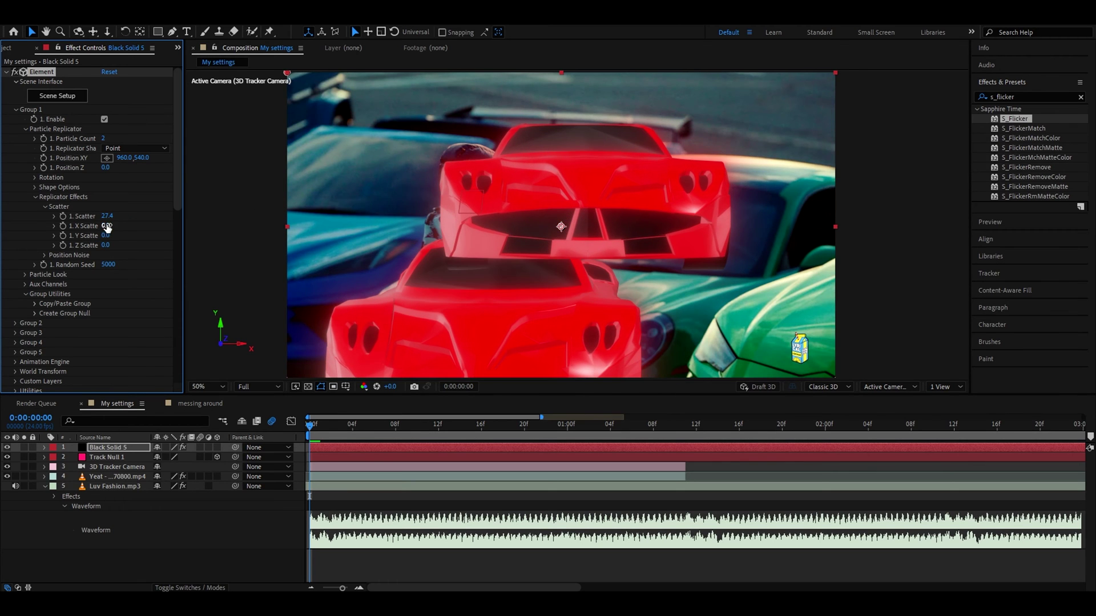
drag(300, 230, 1089, 287)
drag(428, 244, 1093, 279)
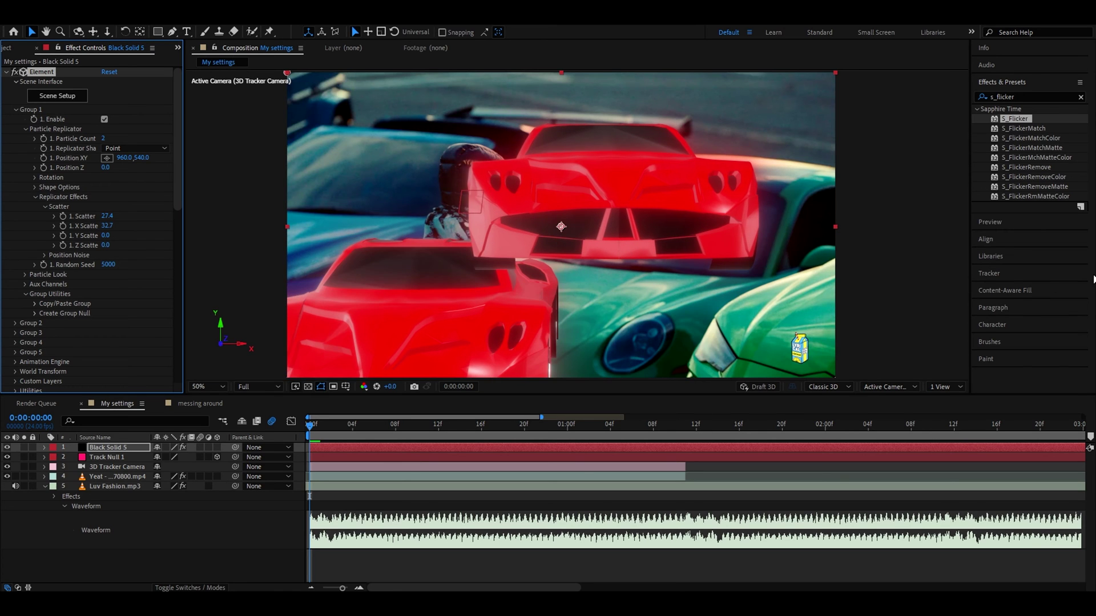
drag(432, 246, 642, 233)
click(106, 216)
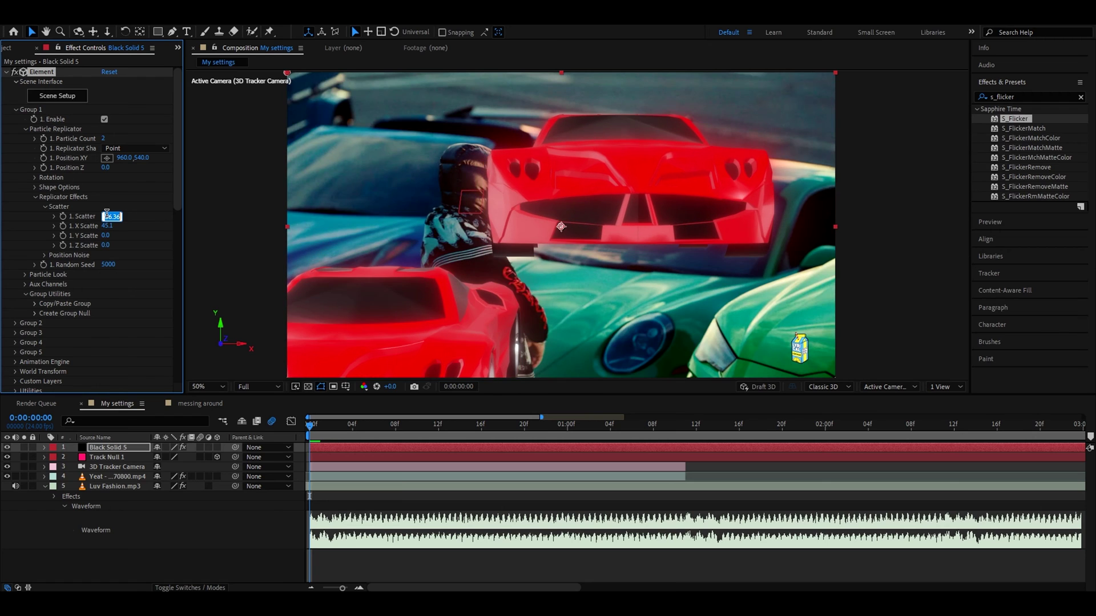
text(50)
key(Return)
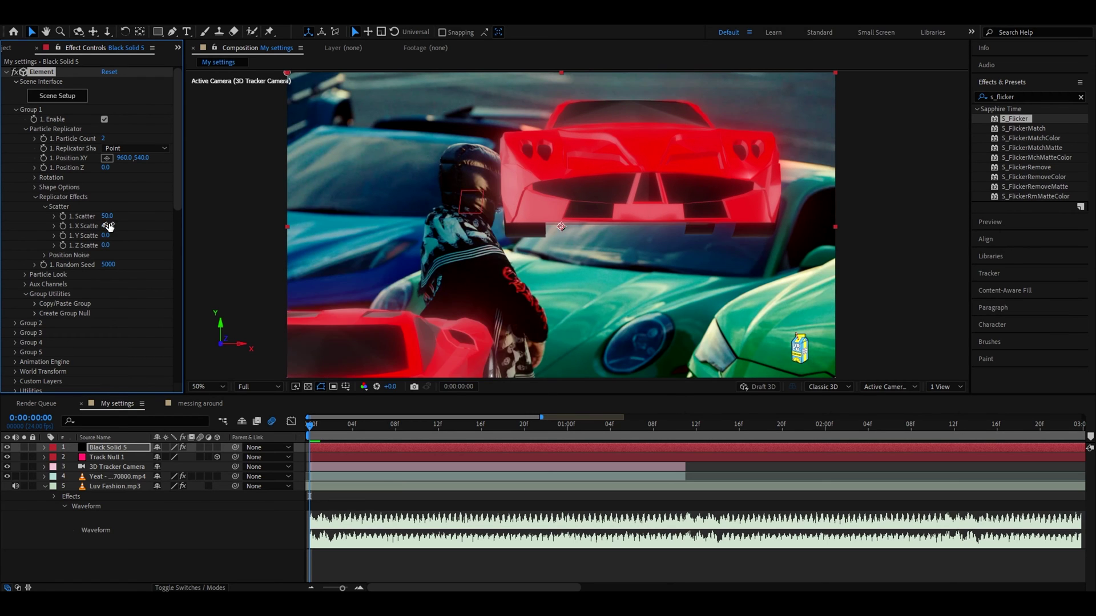
text(100)
key(Return)
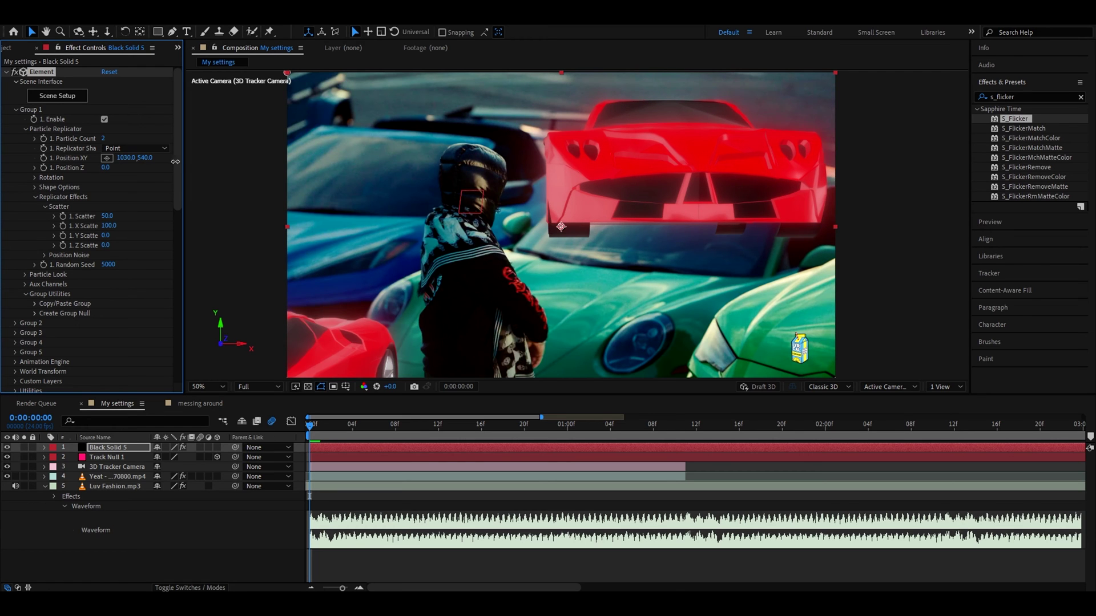
Reposition Group 1's replicator to XY 1172, 382 and fine-tune its X Scatter to 95.5.
drag(175, 162, 61, 155)
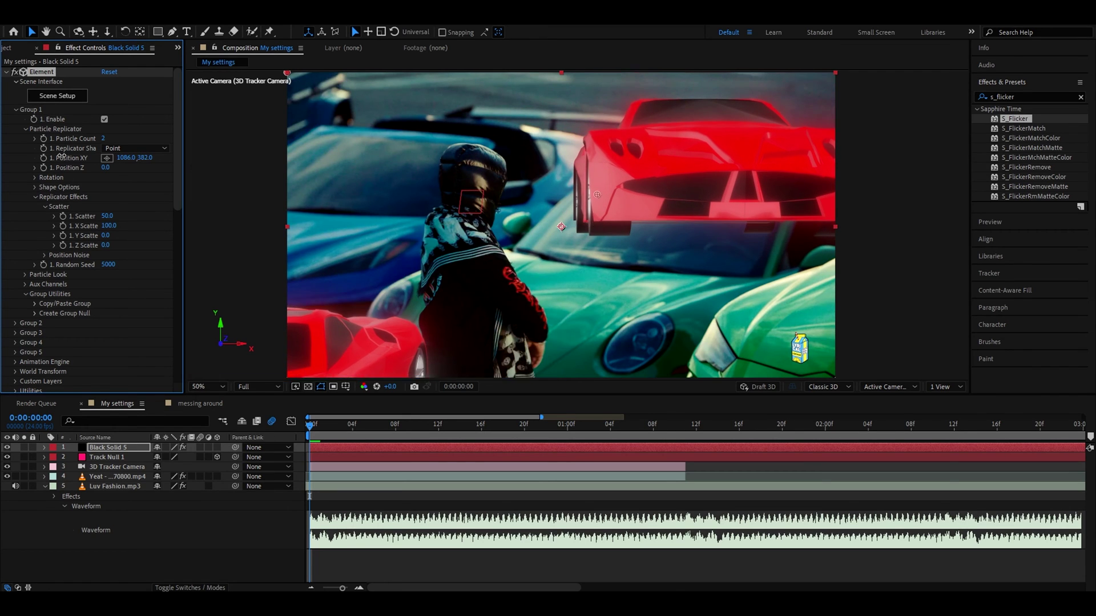
drag(142, 159, 177, 160)
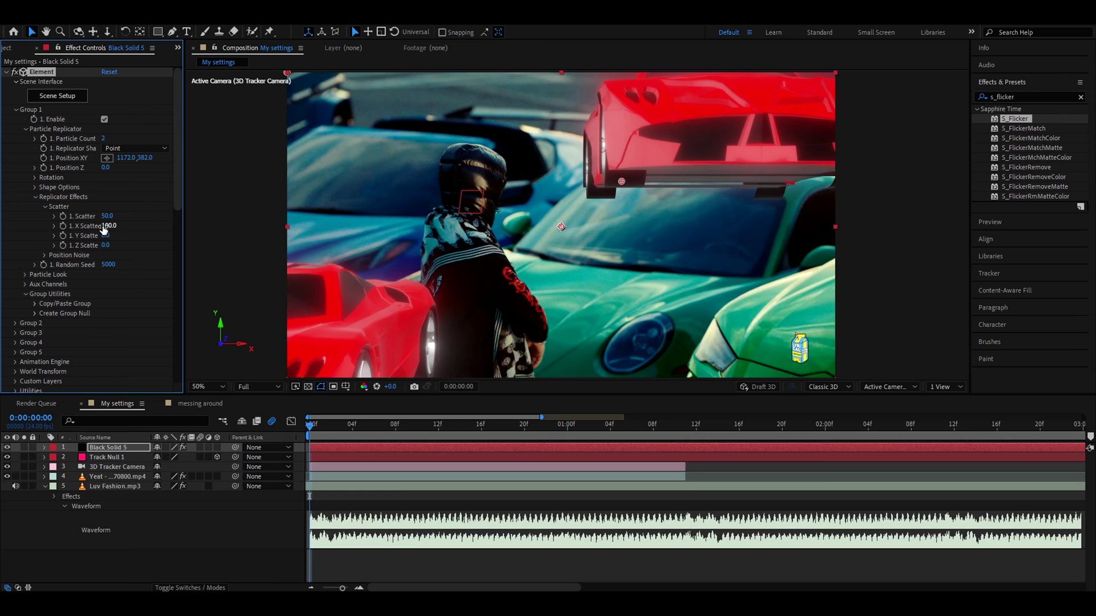
drag(107, 227, 2, 241)
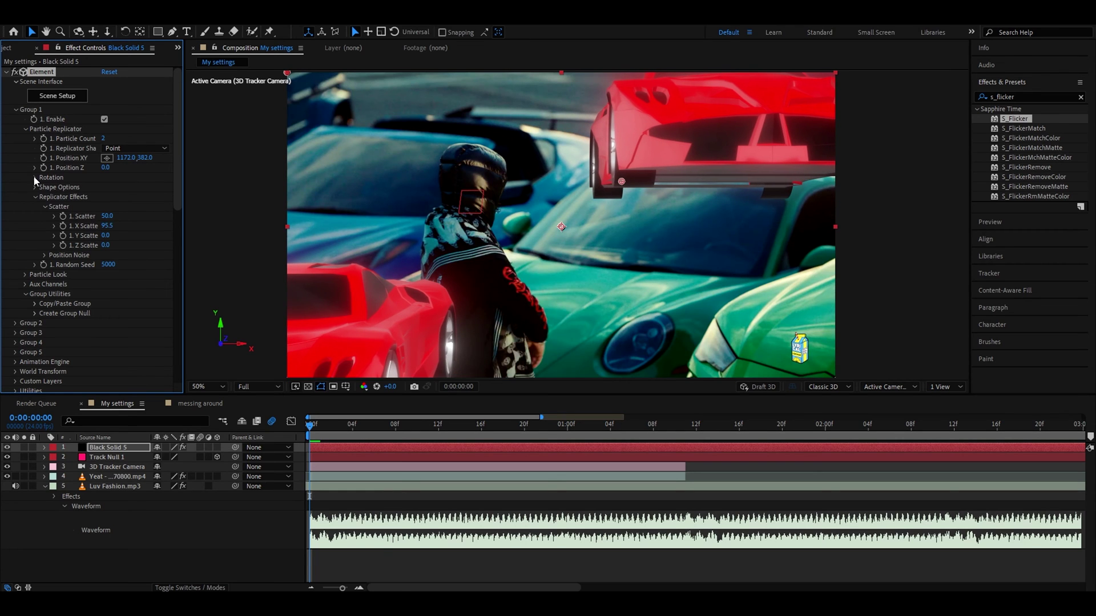
Keyframe Group 1's Rotation Random from -51° at the start to 89° at 0:00:01:11 and enable motion blur on the black solid.
click(25, 275)
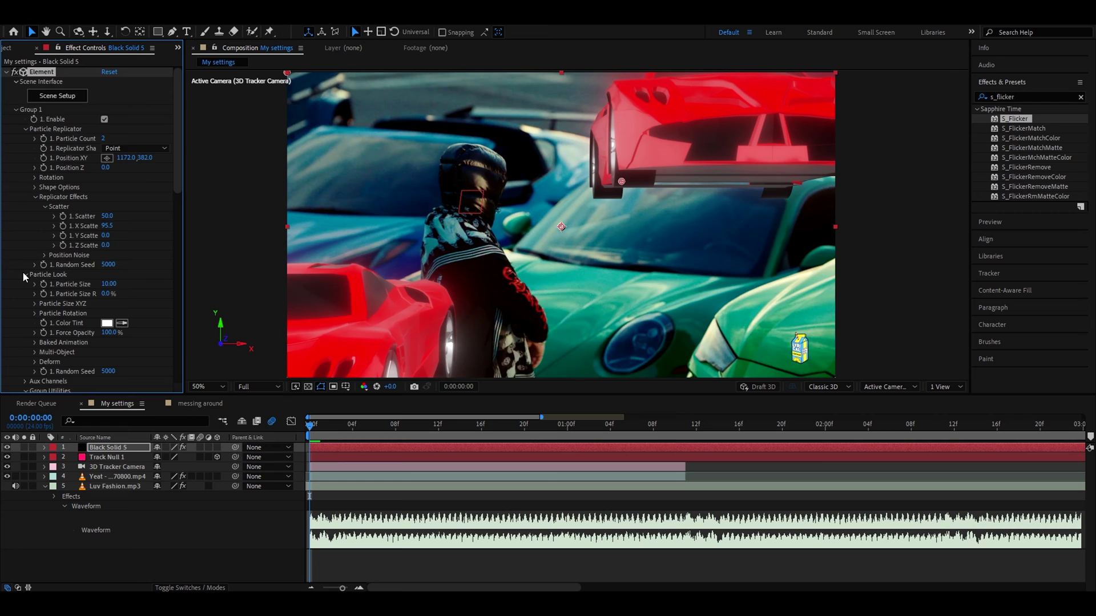
scroll(38, 292, down, 1)
click(35, 288)
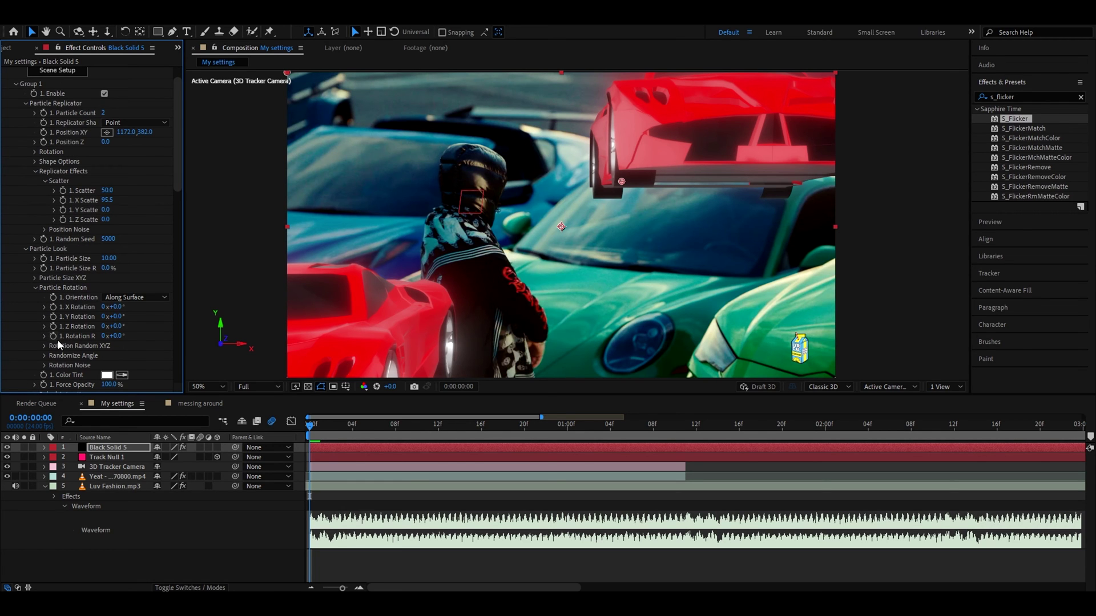
drag(113, 336, 89, 336)
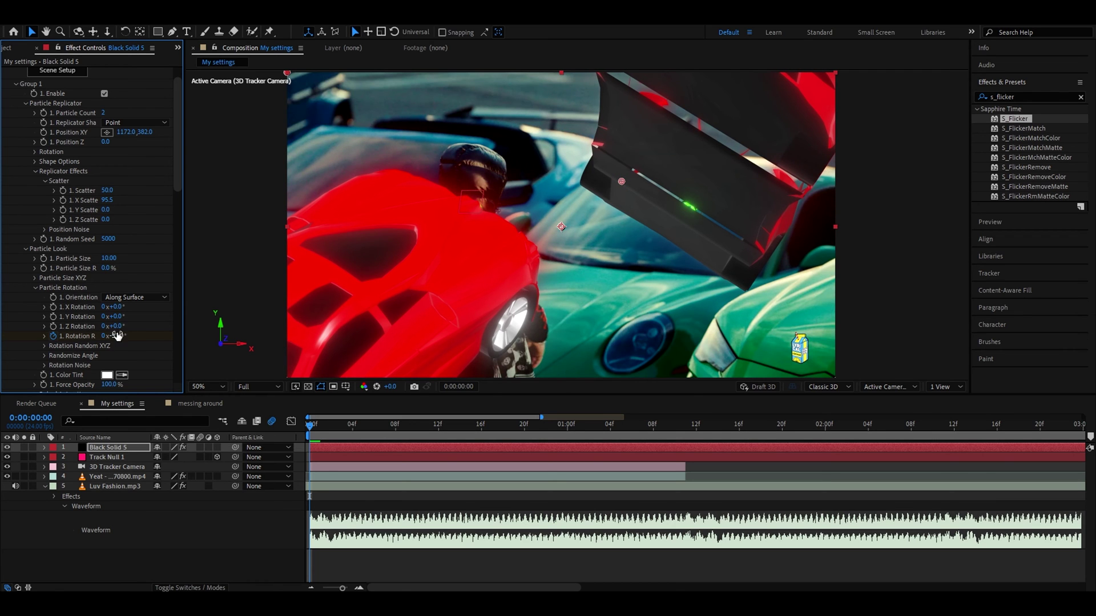
drag(313, 424, 684, 435)
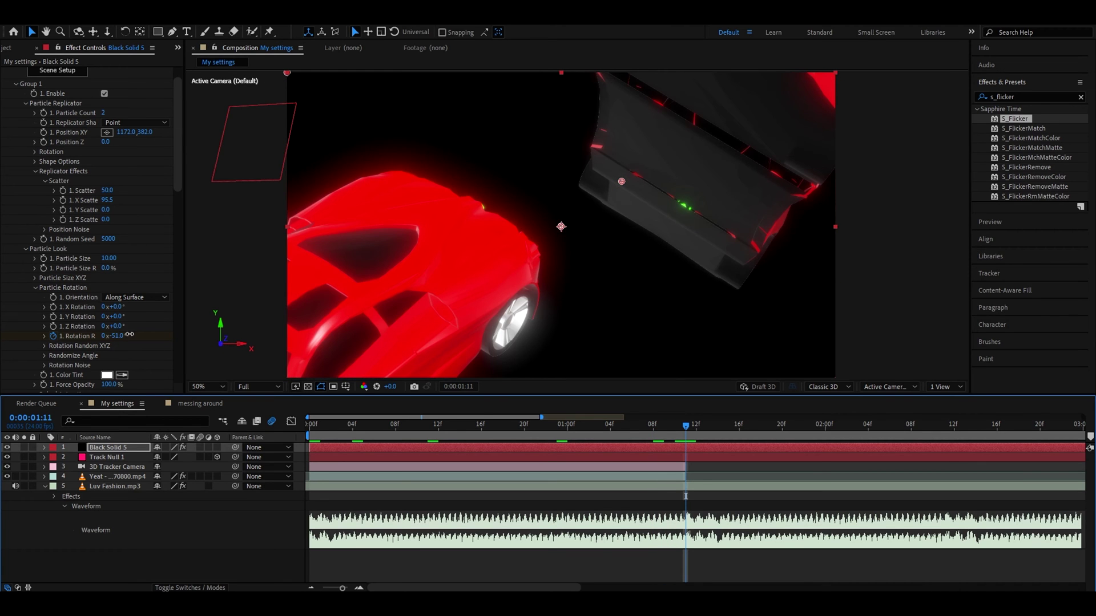
drag(126, 335, 228, 330)
drag(685, 428, 297, 436)
click(201, 447)
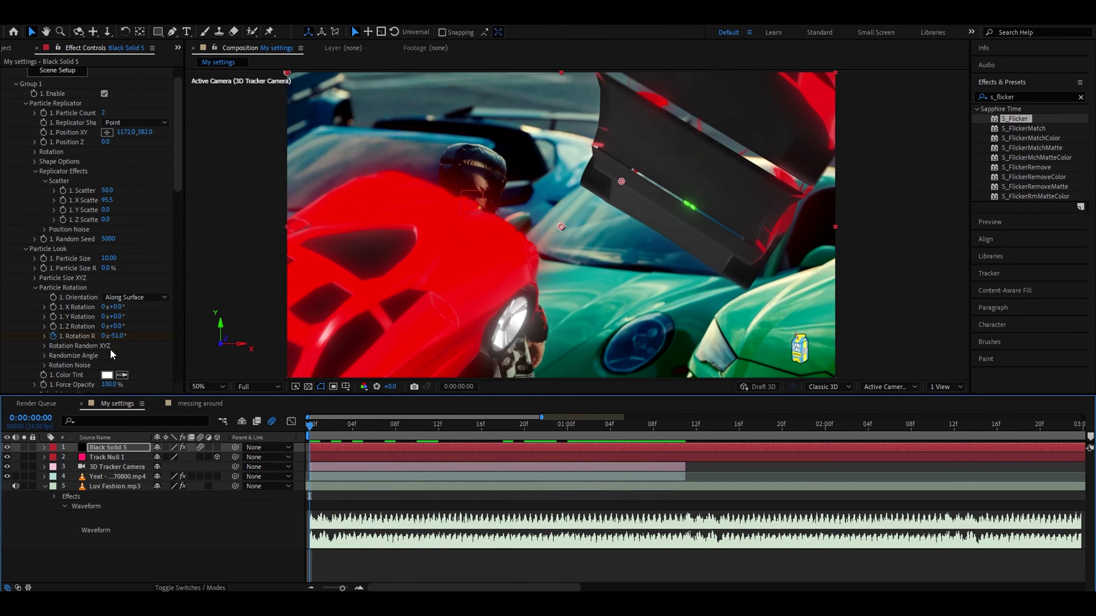
Keyframe Group 1's Particle Size from 10 at the start to 7.90 near the end of the footage.
click(43, 258)
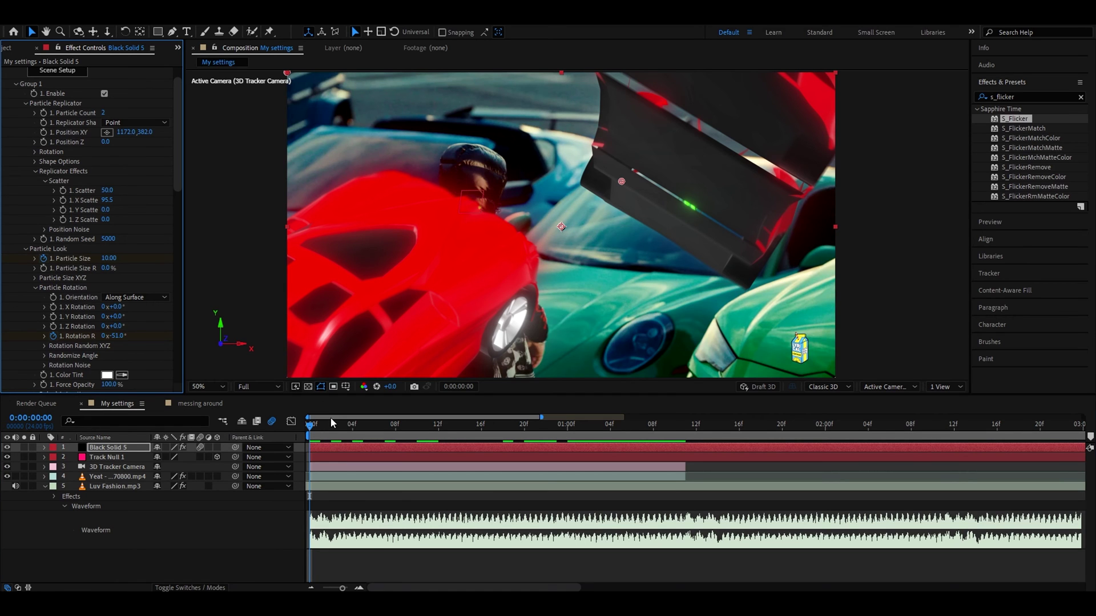
drag(311, 429, 675, 428)
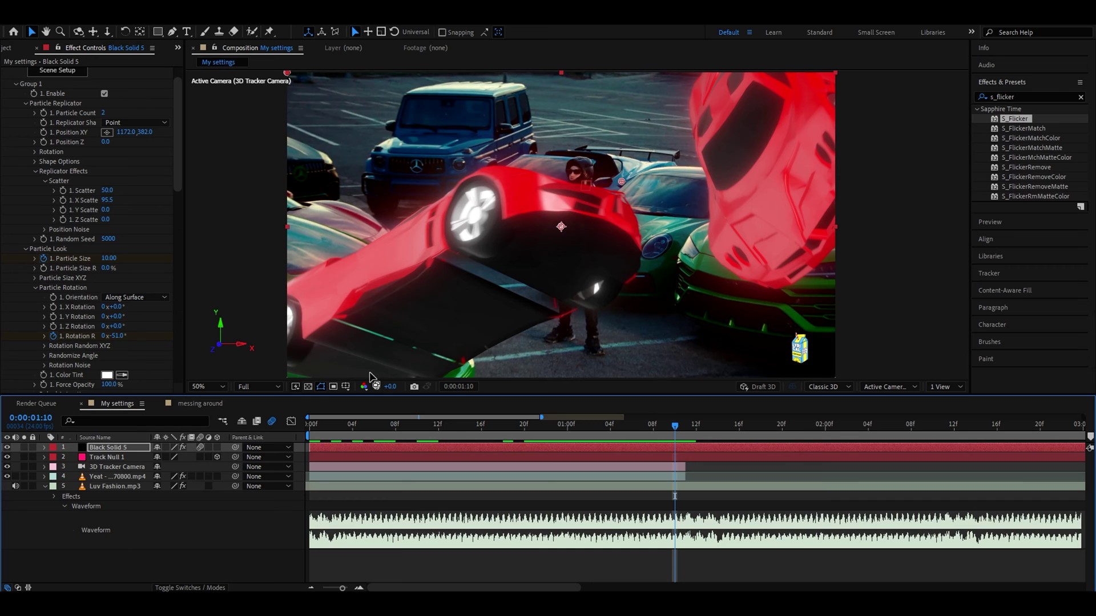
mouse_move(100, 258)
mouse_down()
mouse_move(87, 264)
mouse_move(104, 265)
mouse_up()
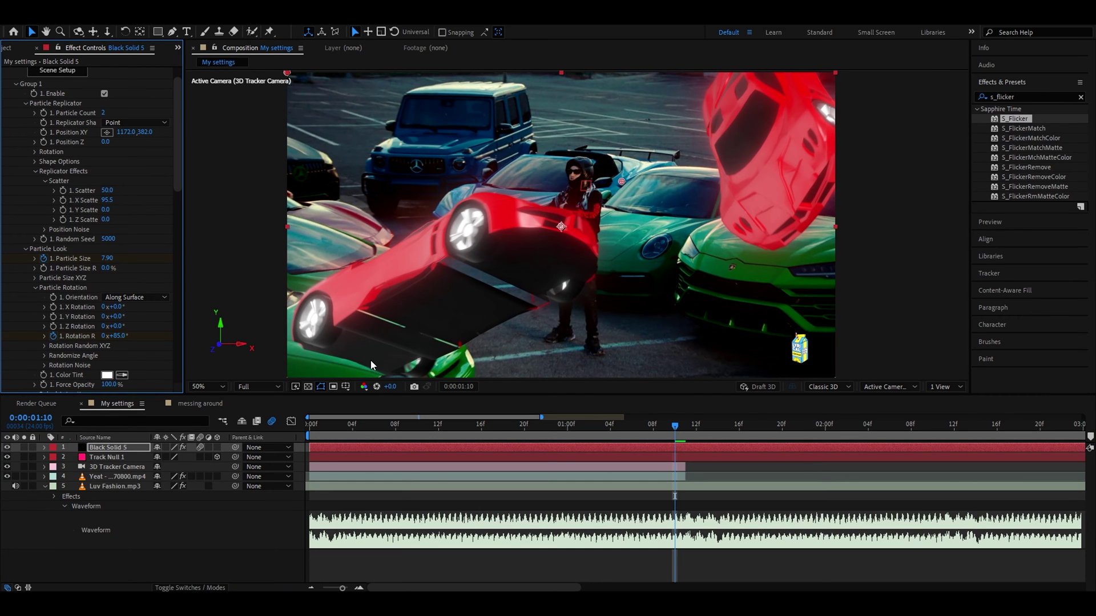
Apply Easy Ease to all Particle Size and Rotation Random keyframes, with the last ones aligned at 0:00:01:11, and preview the motion.
key(u)
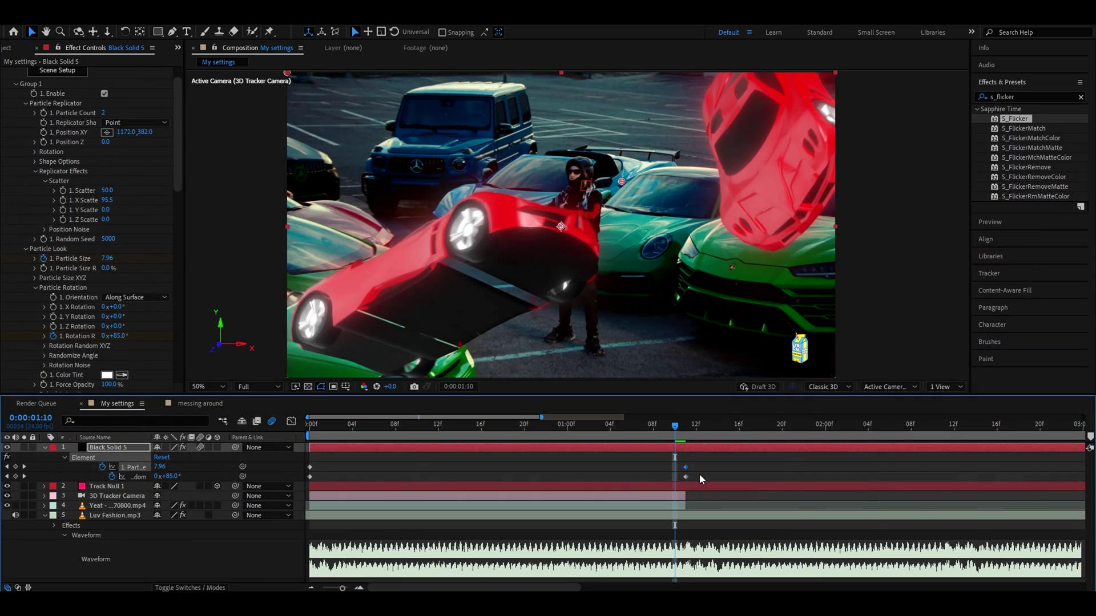
drag(700, 474, 292, 463)
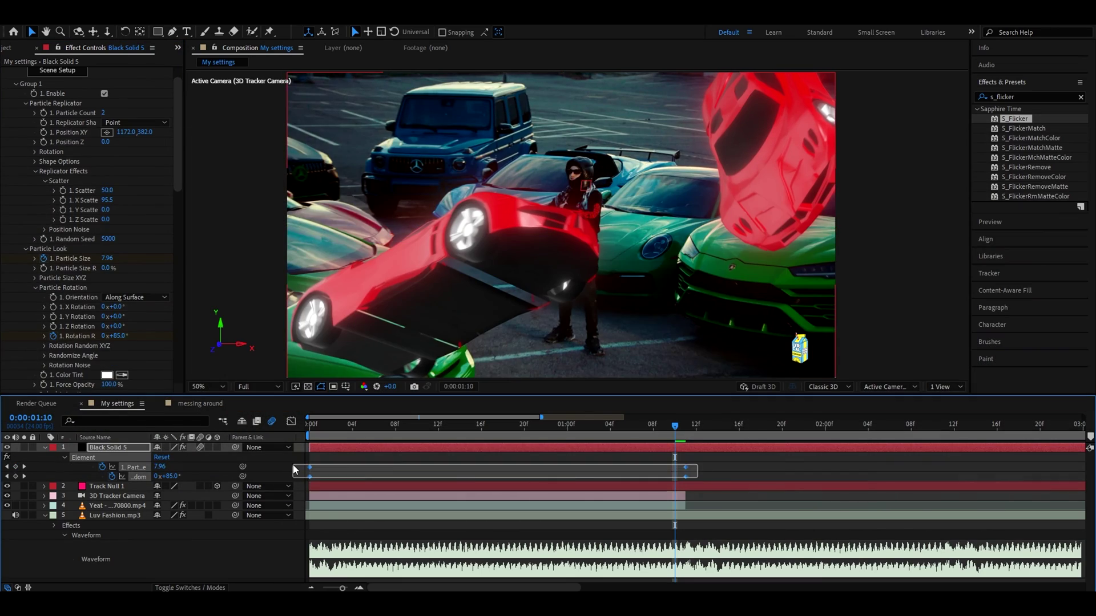
key(F9)
key(F9)
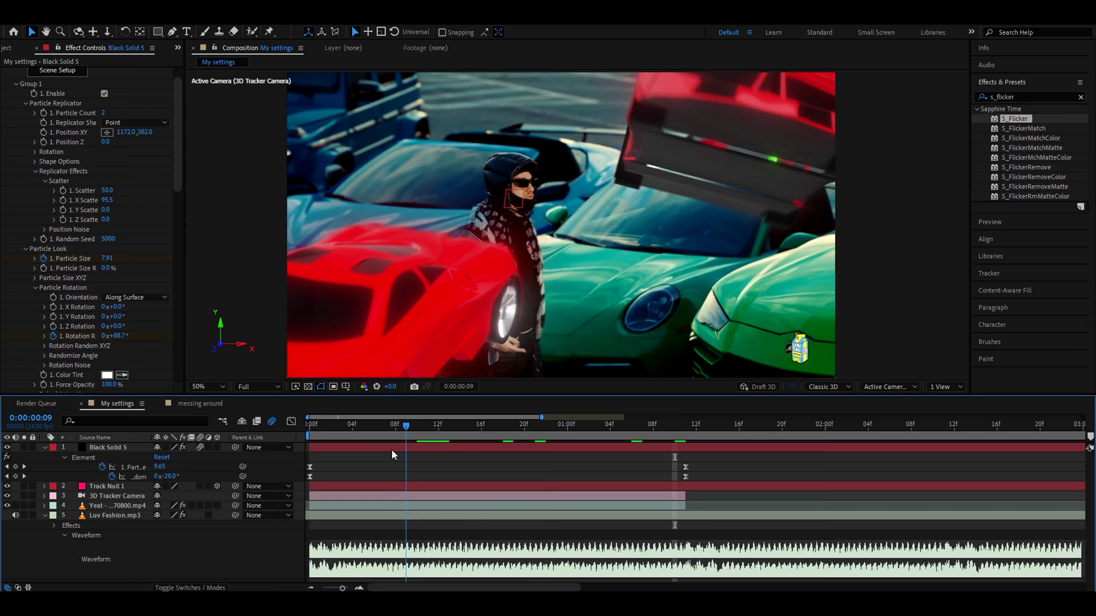
key(space)
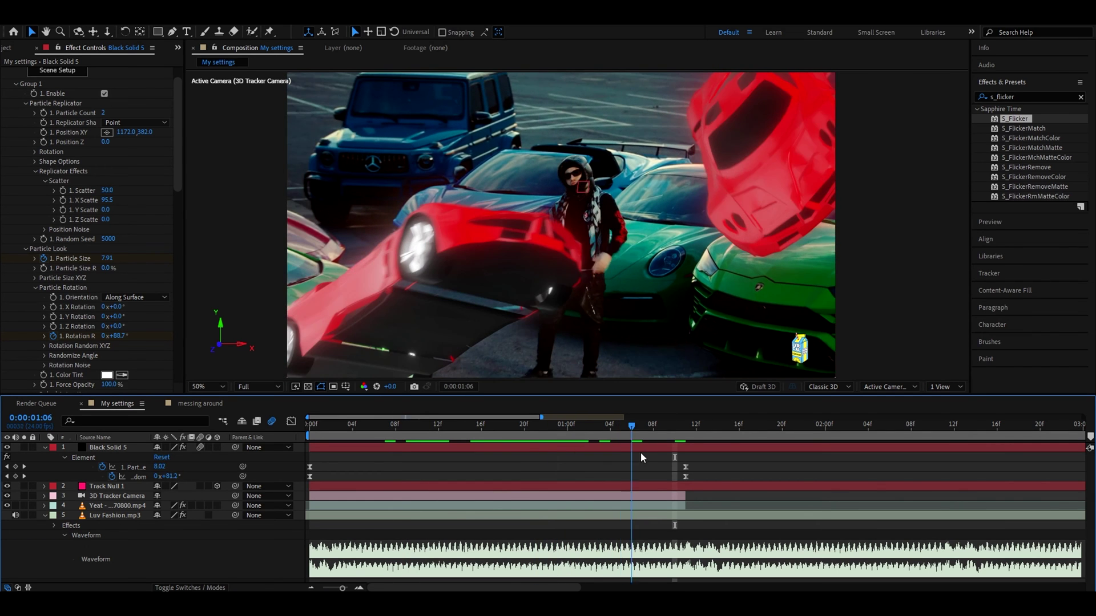
End the black solid and track null layers at 0:00:01:11 with the footage and play the animation.
drag(640, 452, 683, 438)
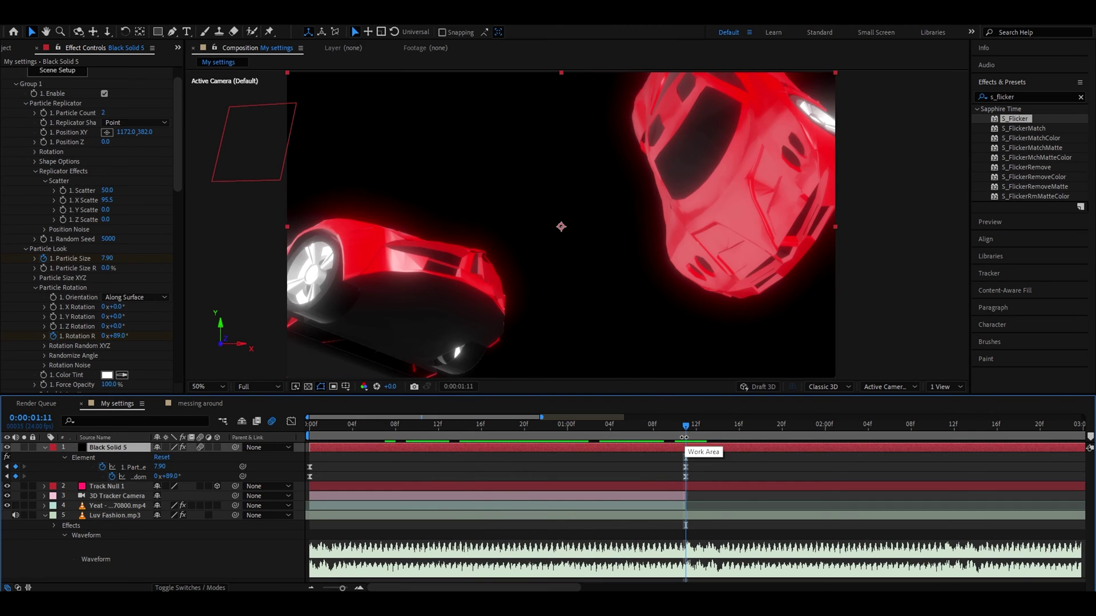
key(n)
key(space)
Copy the track null and 3D tracker camera layers and paste the copies above Black Solid 5.
click(104, 497)
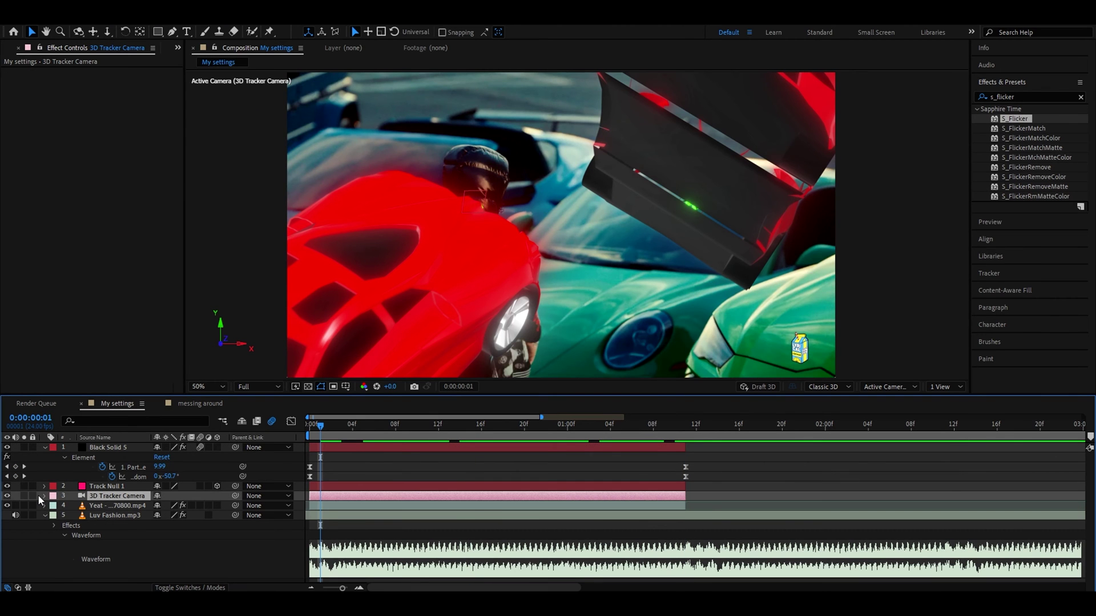
ctrl+click(97, 487)
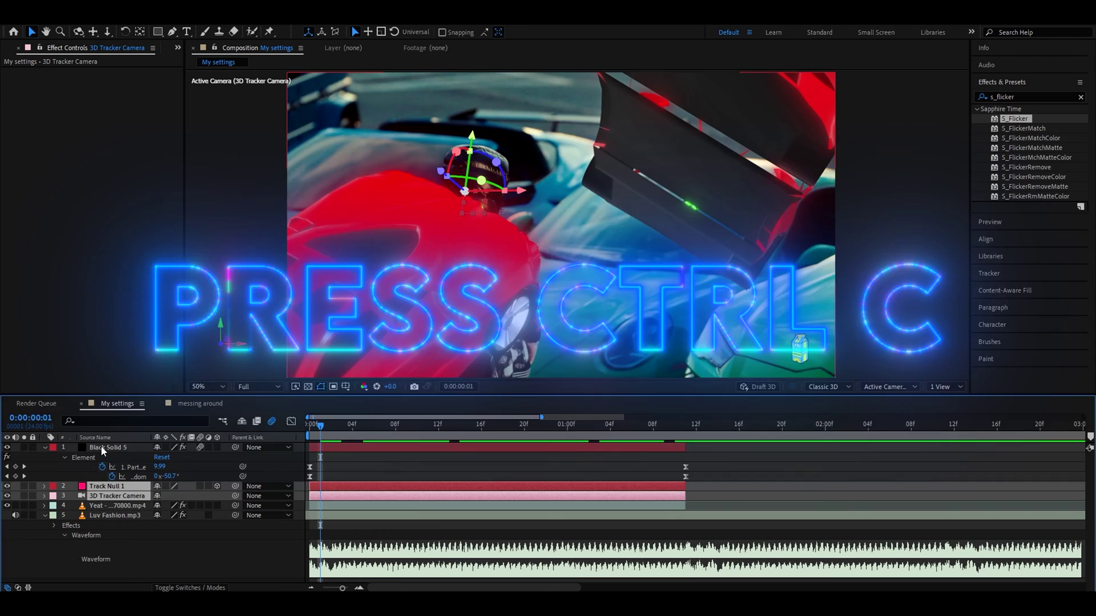
click(102, 449)
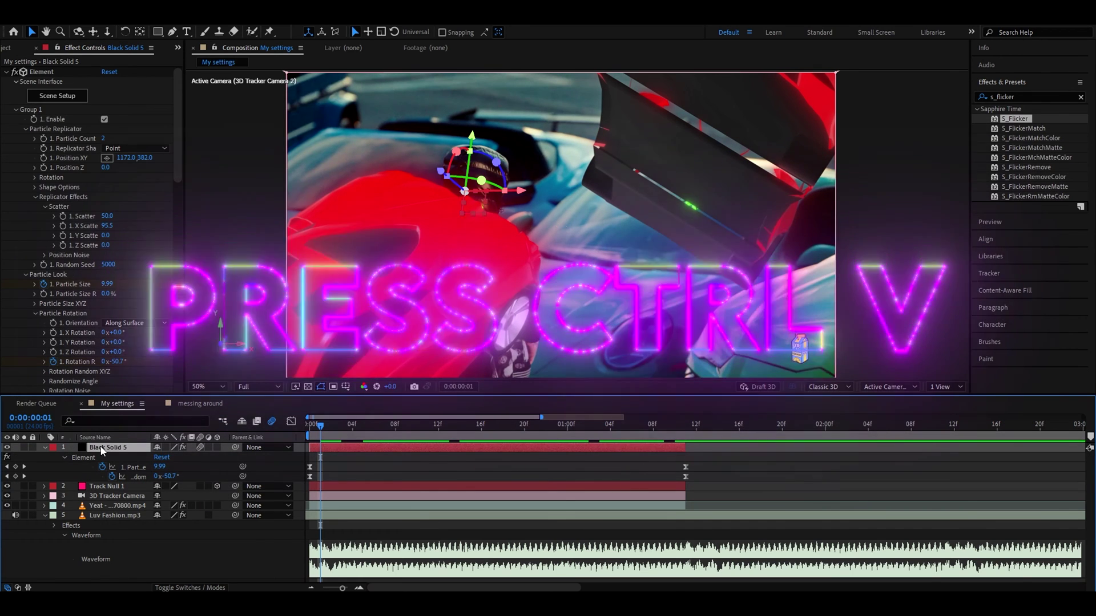
key(ctrl+v)
click(715, 455)
Create a new black solid above all layers and apply the Element effect to it.
right_click(74, 448)
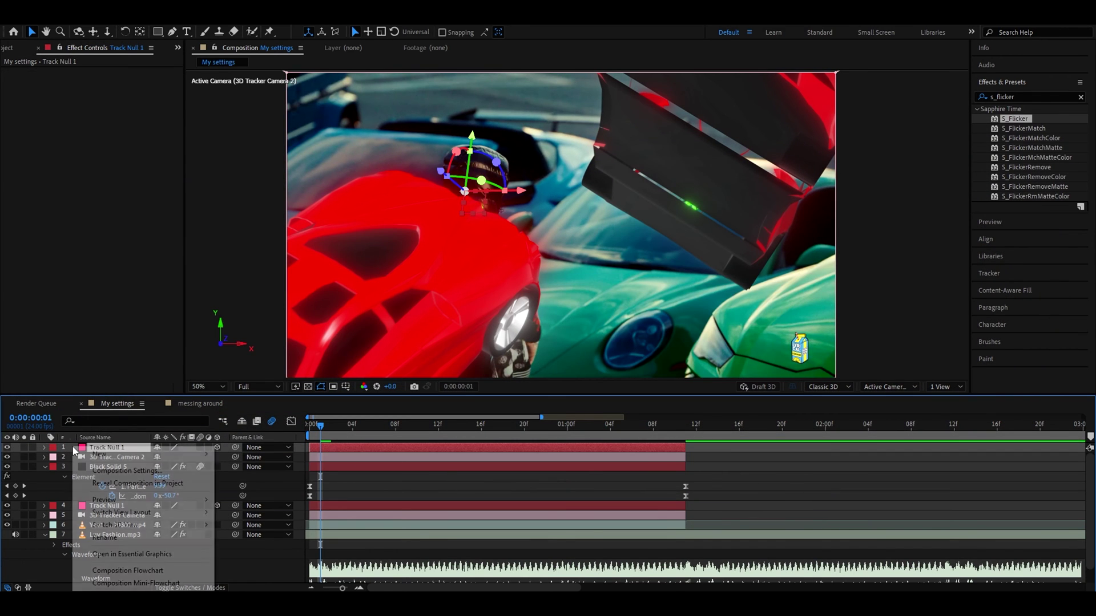
mouse_move(103, 454)
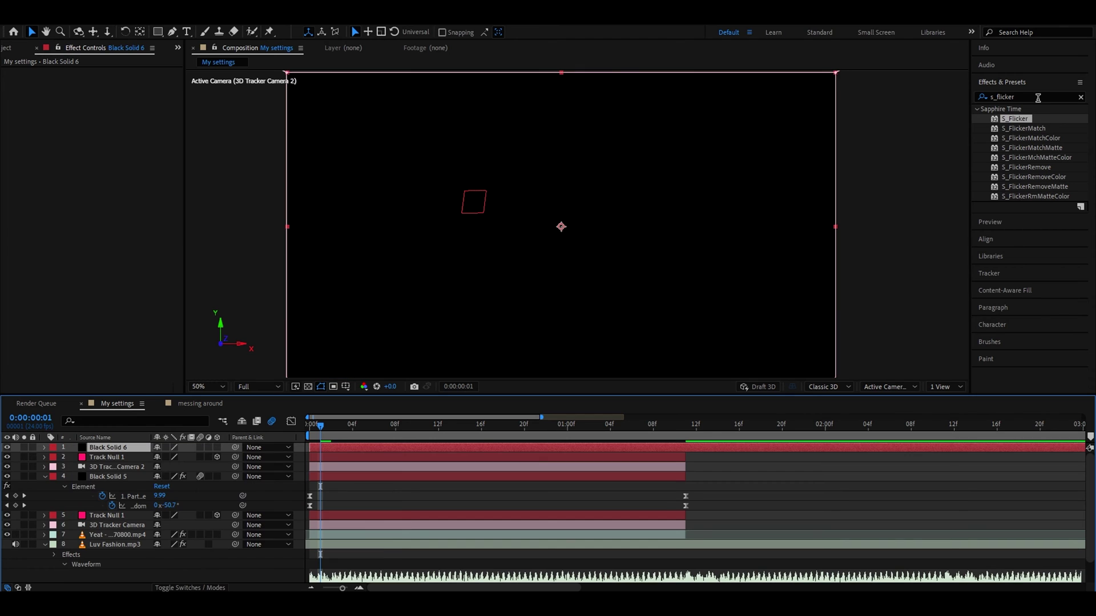
drag(1038, 97, 922, 115)
text(elem)
double_click(1013, 118)
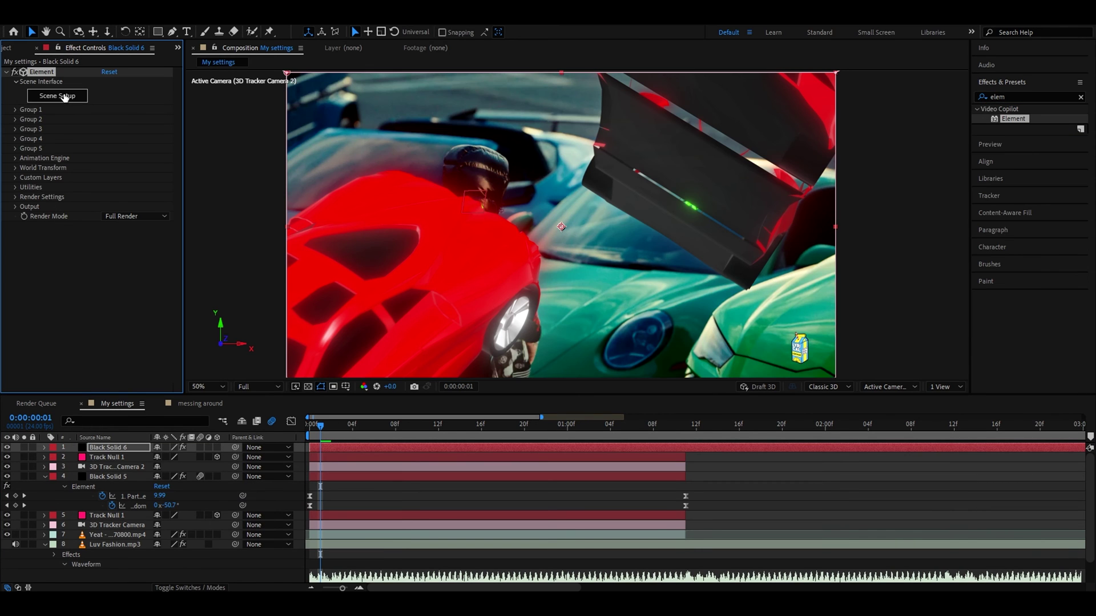
Import the PG2.79.obj car model into the scene setup of the new solid's Element effect.
click(57, 96)
click(33, 43)
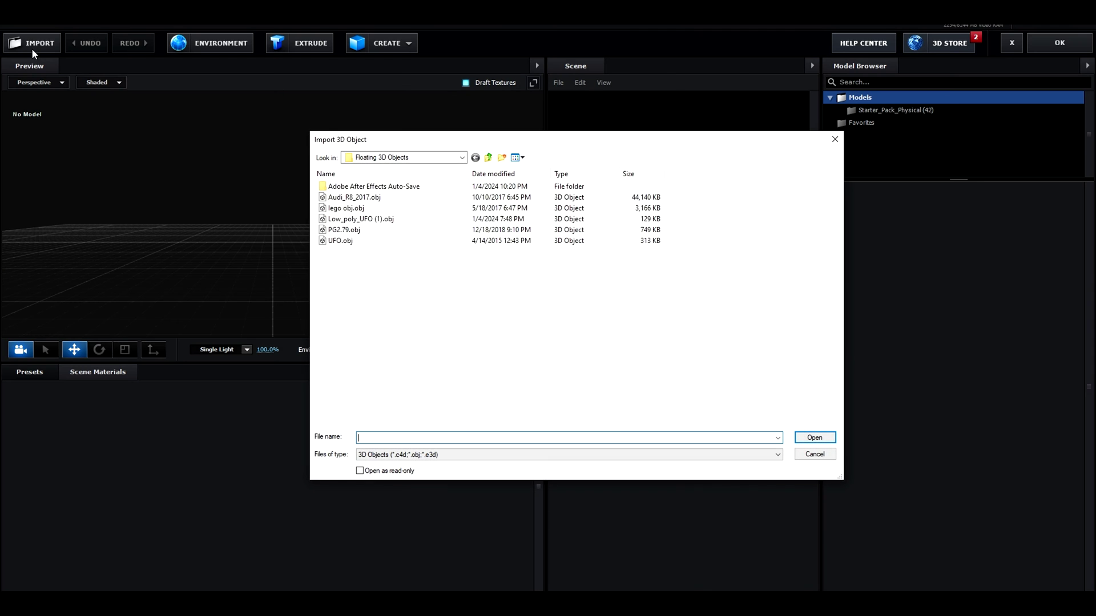
double_click(352, 229)
click(627, 411)
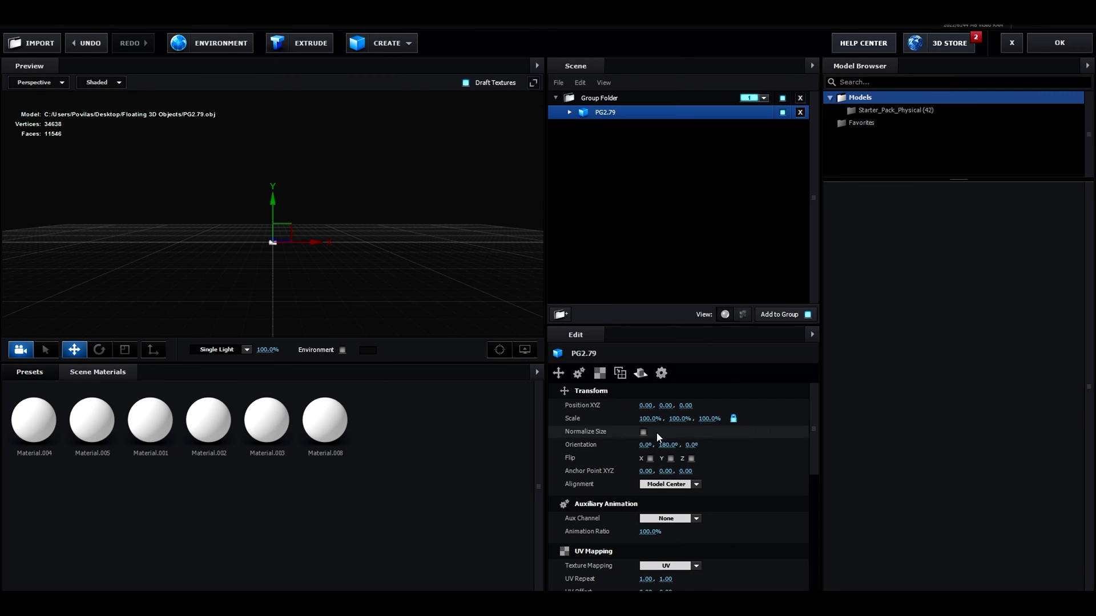
Normalize the PG2.79 model's size, scale it to 400%, and orbit the preview to view its side.
click(643, 432)
click(649, 418)
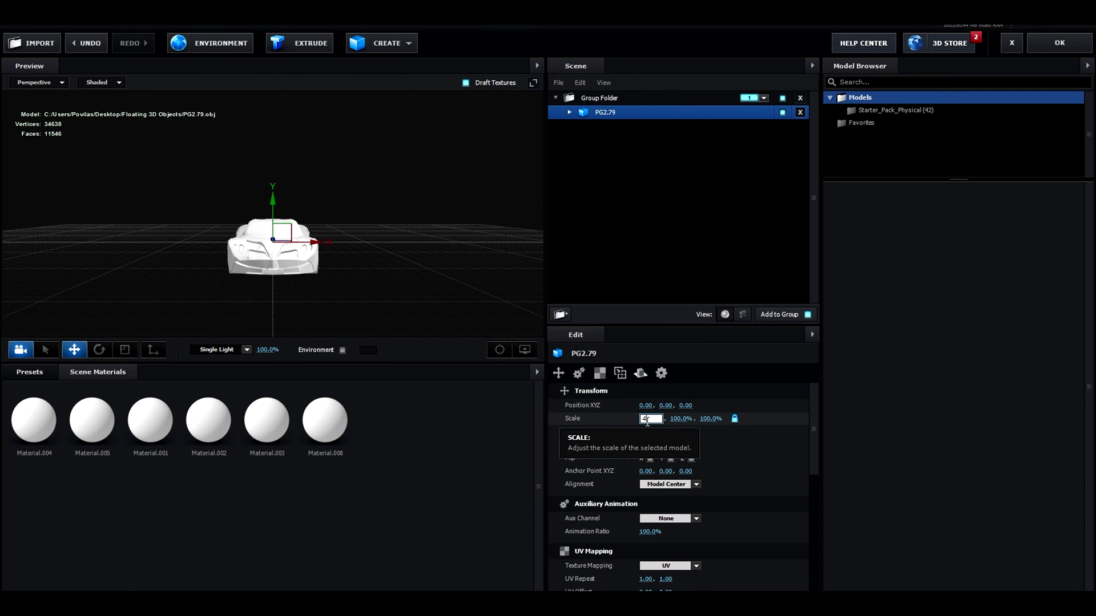
text(400)
key(Return)
drag(344, 255, 307, 229)
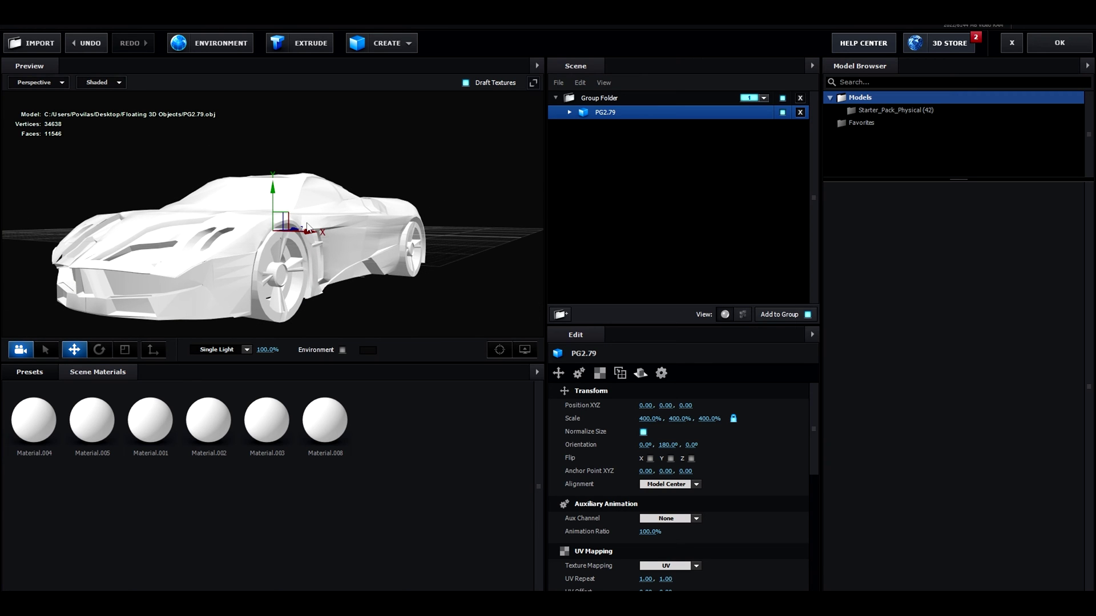
Assign the Plastic_Matte preset to Material.004, Metal_Diffused to Material.005, and Green_Light to Material.001 of the PG2.79 car.
click(569, 113)
click(628, 129)
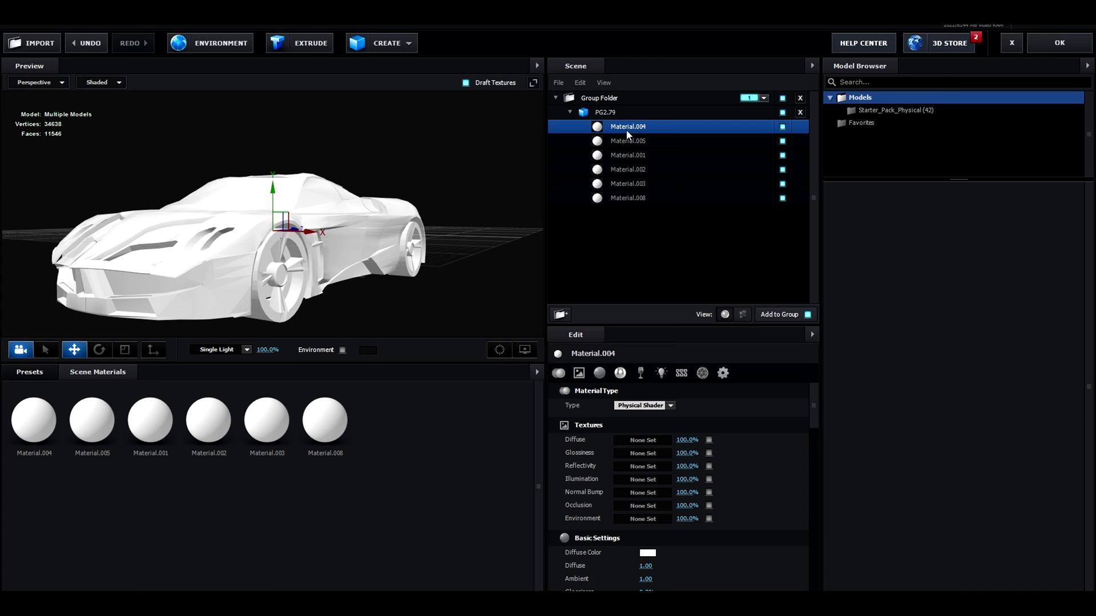
click(30, 371)
click(56, 425)
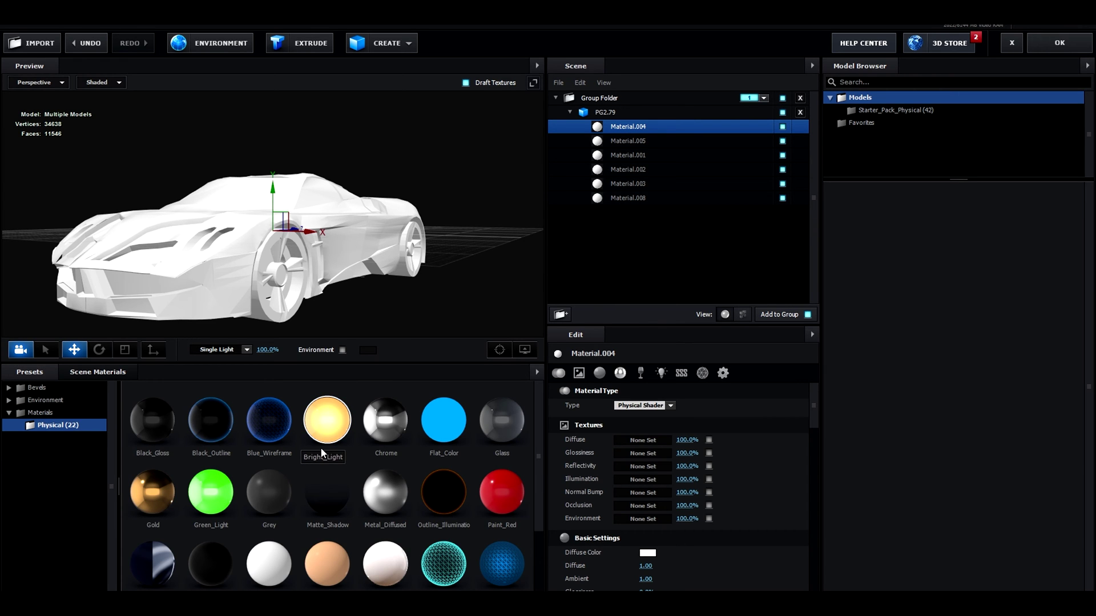
scroll(330, 482, down, 2)
drag(212, 492, 630, 128)
drag(377, 405, 631, 141)
drag(205, 423, 638, 155)
Change the illumination color of the car body's Green_Light material to bright cyan.
click(635, 157)
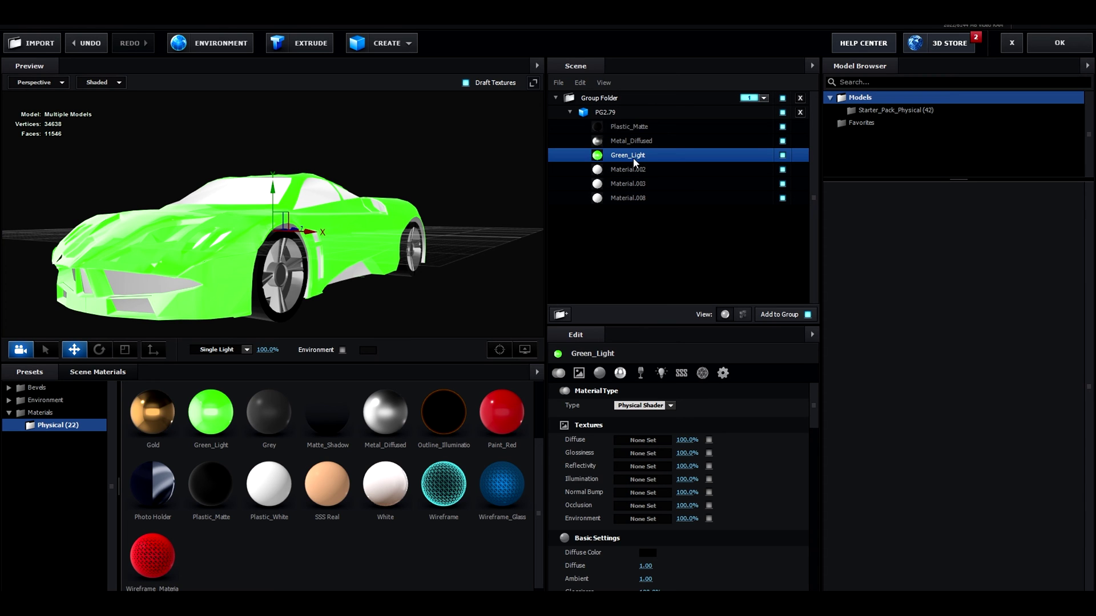
scroll(645, 491, down, 5)
click(648, 522)
click(702, 515)
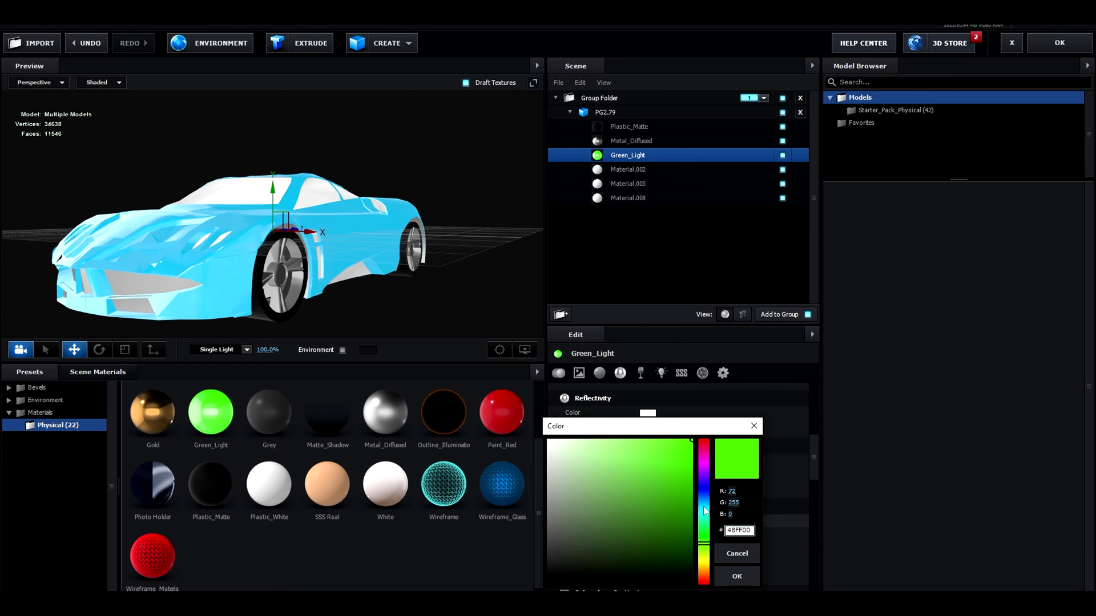
click(737, 575)
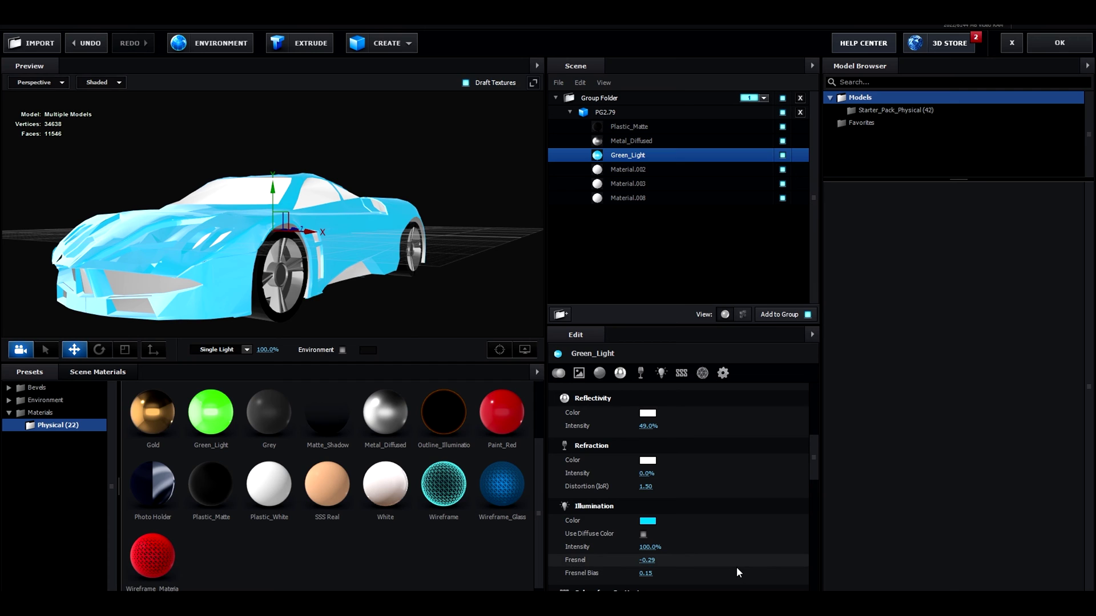
Assign Plastic_Matte to Material.002 and Material.003, then accept the scene setup and view the composition at 50%.
drag(222, 492, 628, 170)
drag(210, 483, 635, 186)
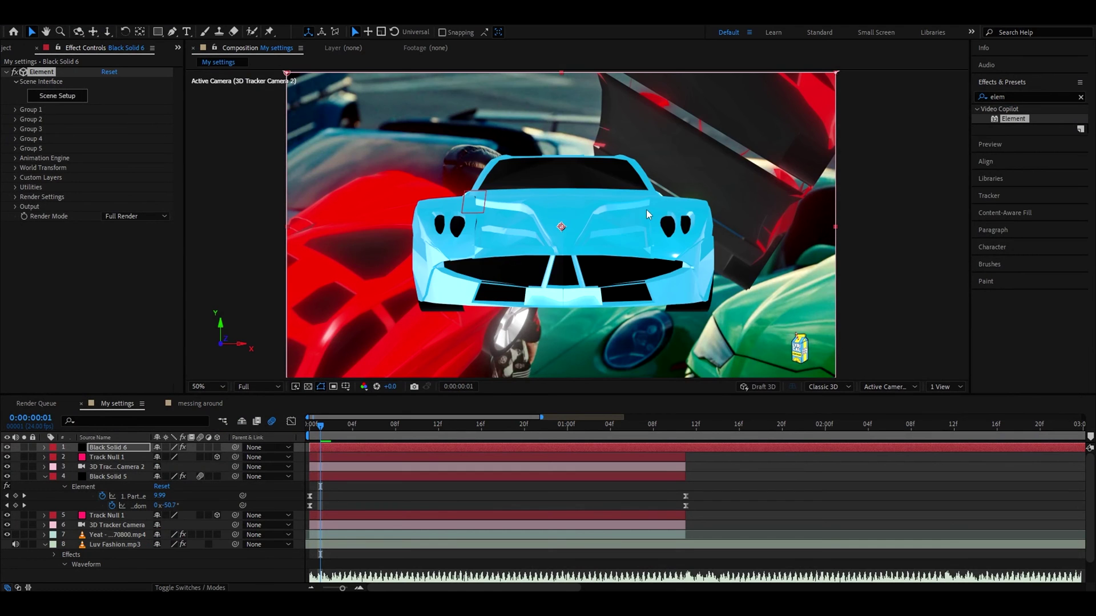
key(comma)
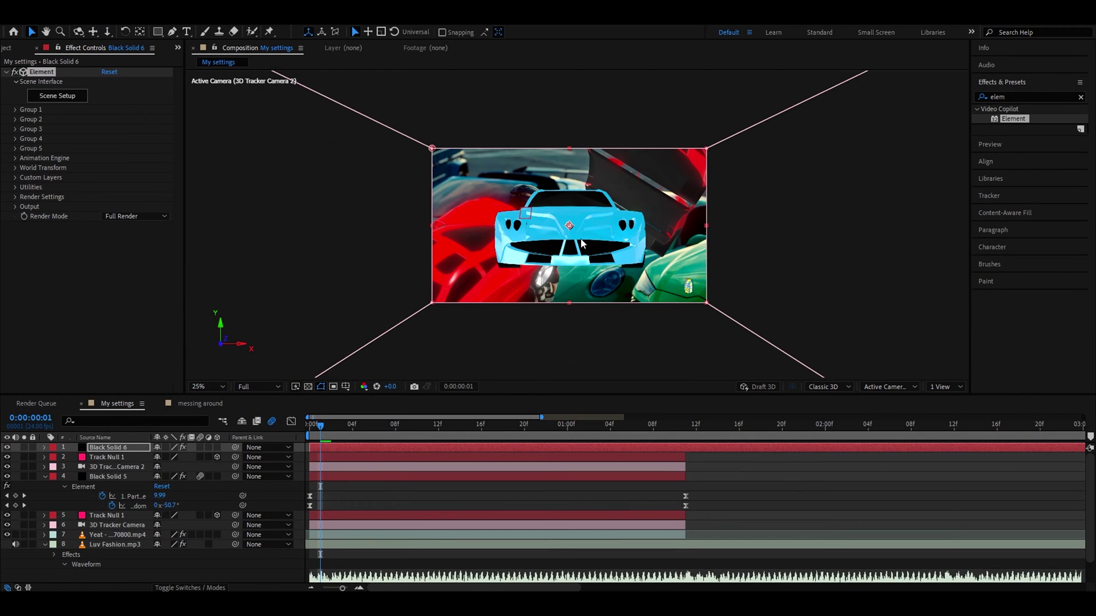
key(period)
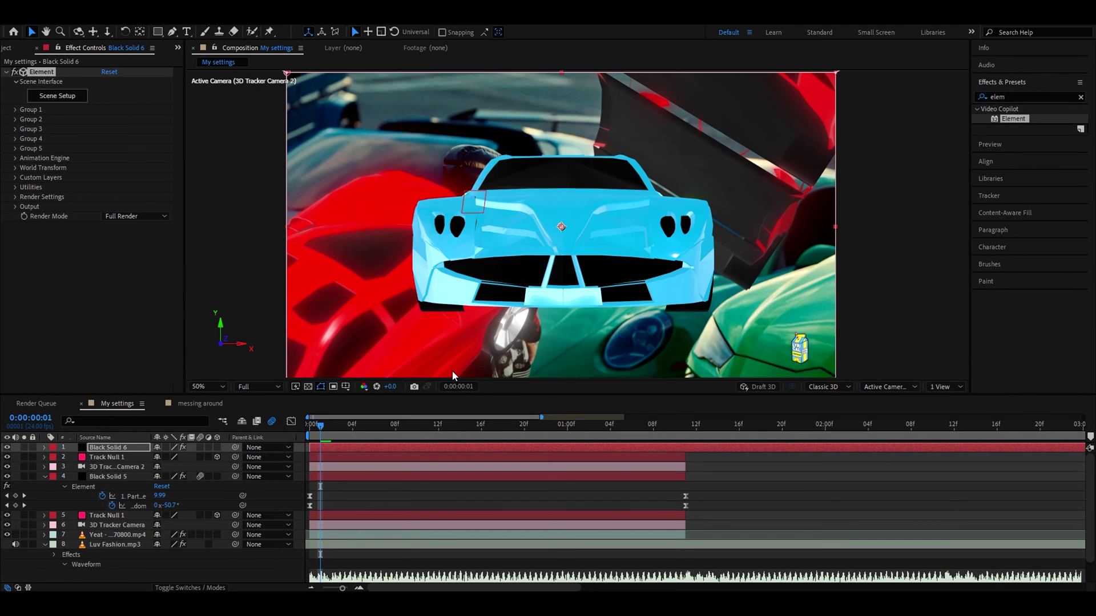
Copy the Brightness & Contrast effect from Black Solid 5 to Black Solid 6.
click(108, 477)
scroll(163, 280, down, 10)
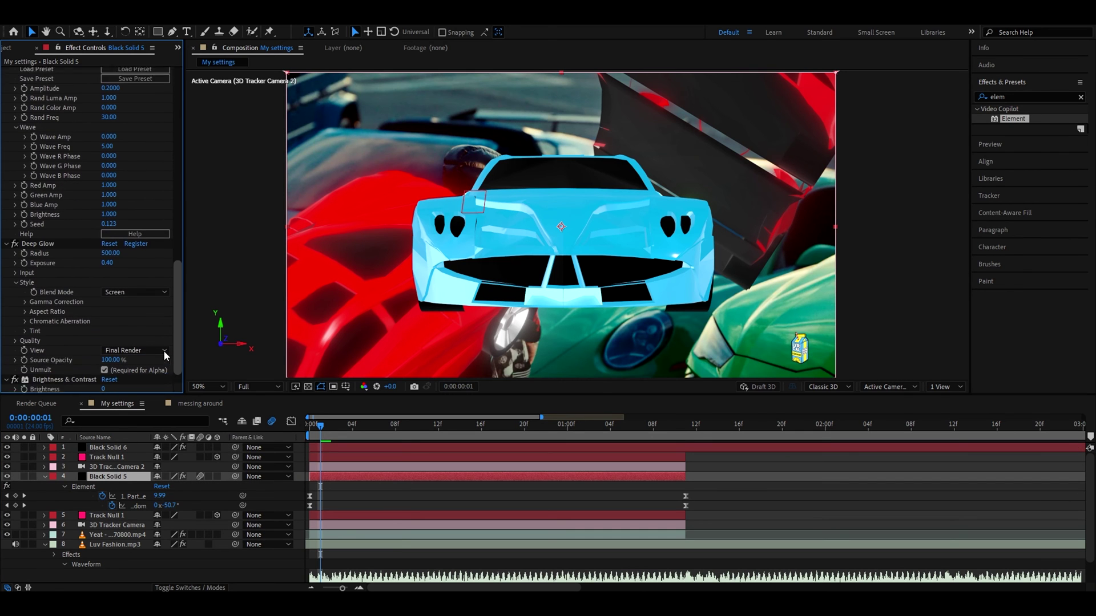
click(53, 359)
click(34, 223)
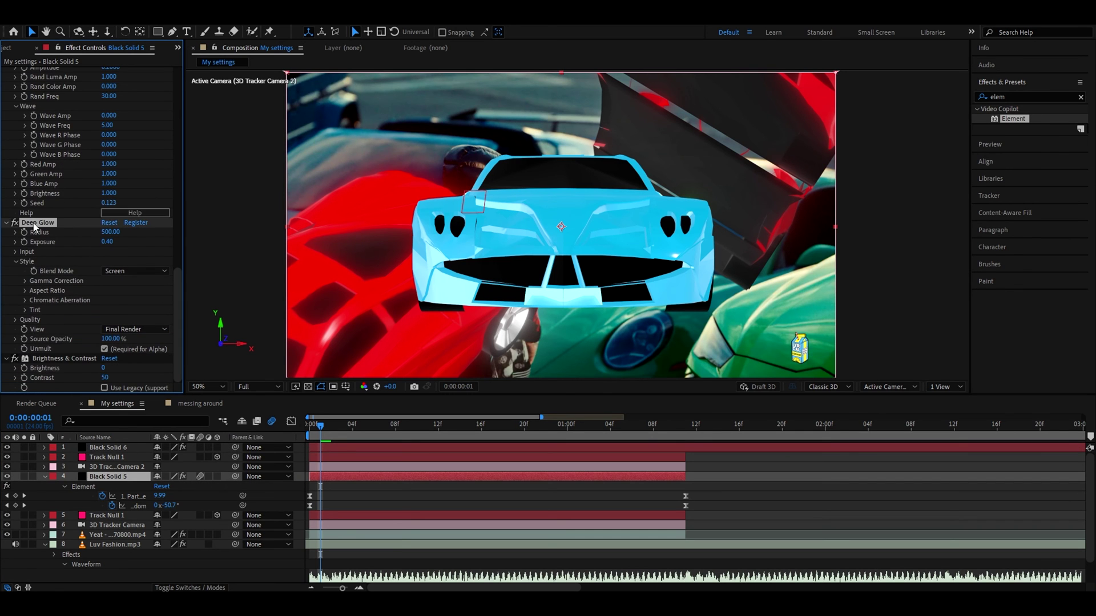
click(45, 360)
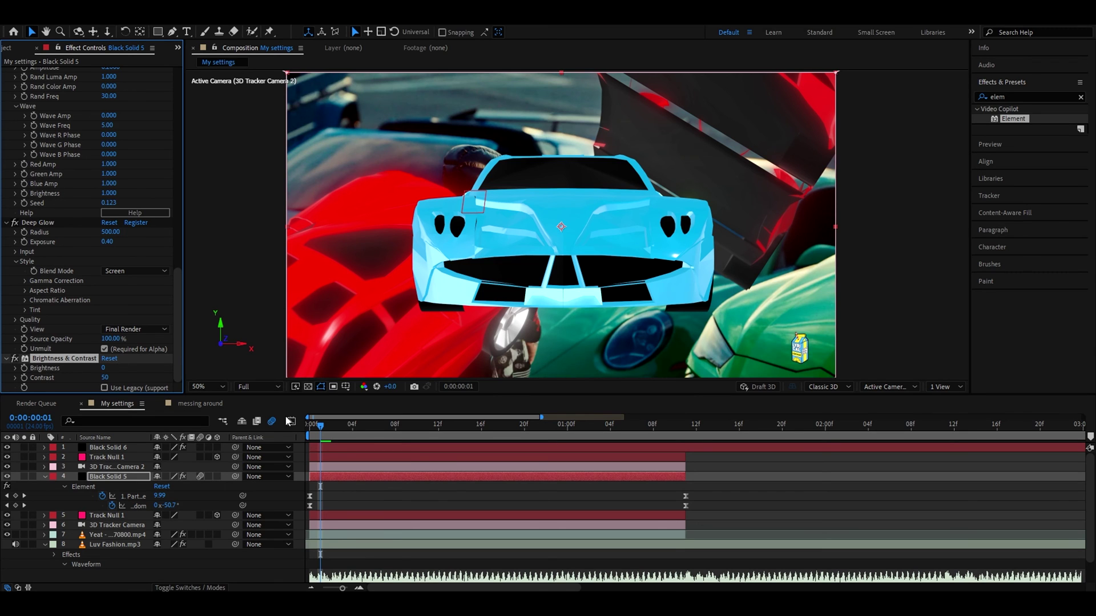
click(95, 449)
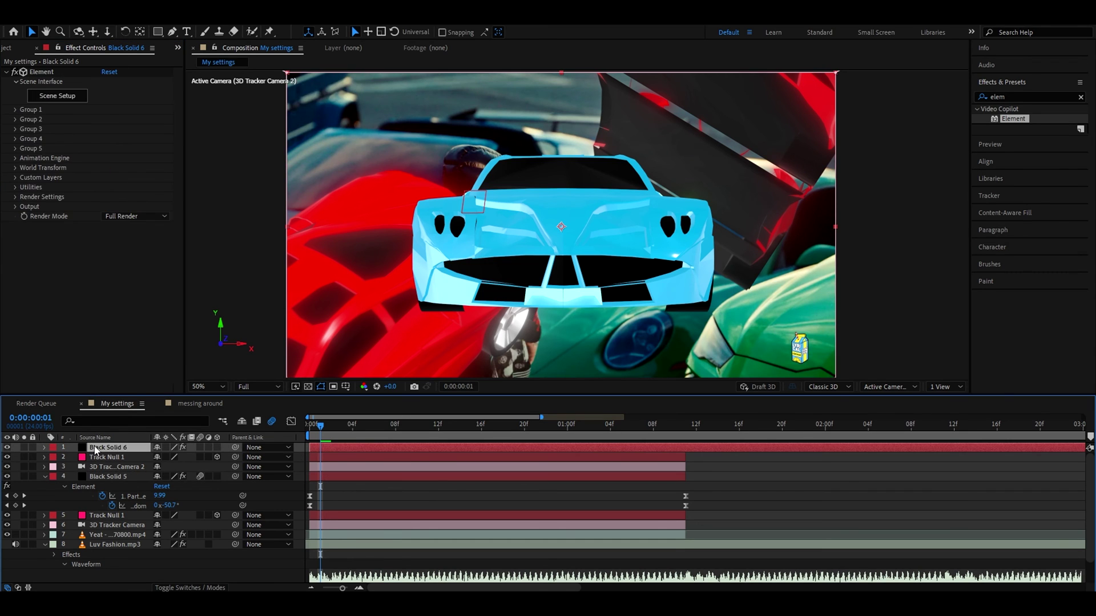
key(ctrl+v)
Copy Deep Glow from Black Solid 5 to Black Solid 6 and place it above Brightness & Contrast.
click(113, 476)
scroll(19, 256, down, 15)
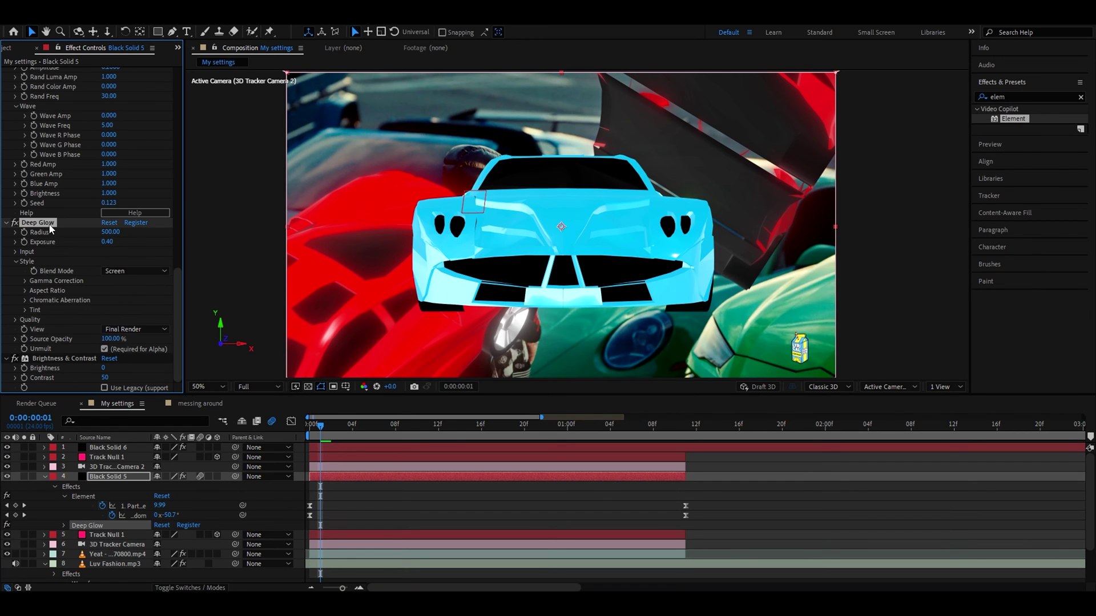
click(333, 449)
key(ctrl+v)
drag(52, 264, 76, 224)
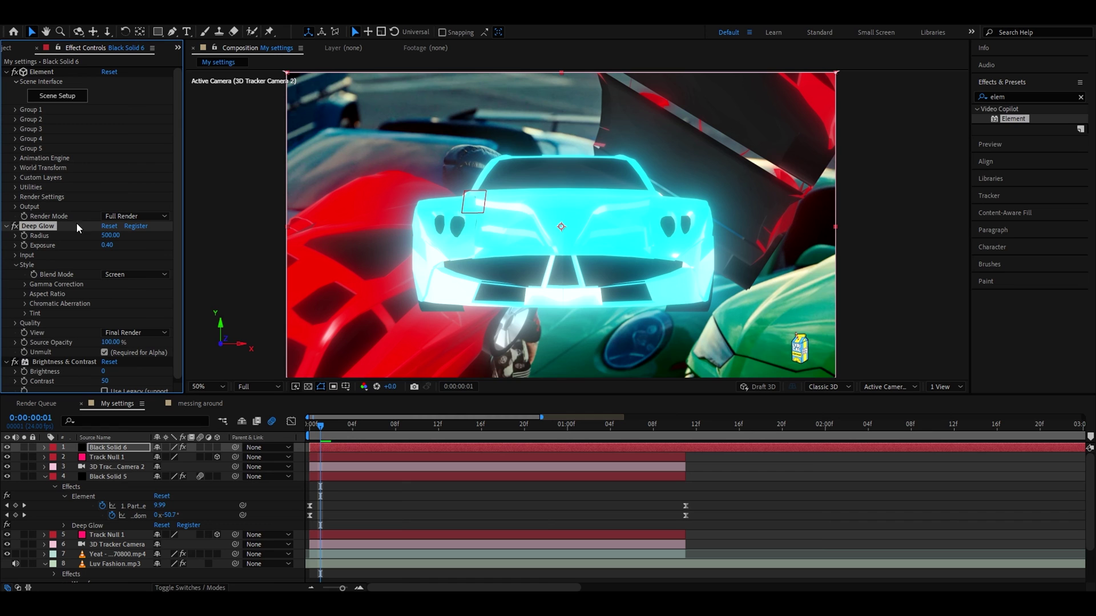
Find the S_Flicker effect and add it to Black Solid 6 between Element and Deep Glow.
drag(1013, 97, 942, 97)
text(s_flicker)
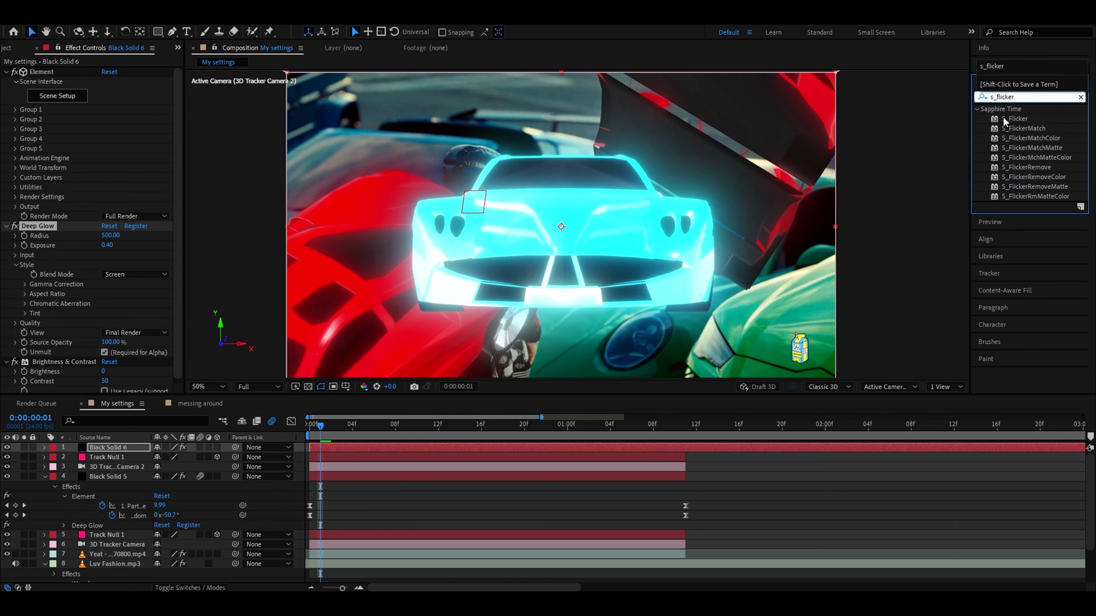
drag(1005, 120, 39, 167)
Set Element Group 1's particle count to 2 and the replicator's Scatter to 50.
click(16, 110)
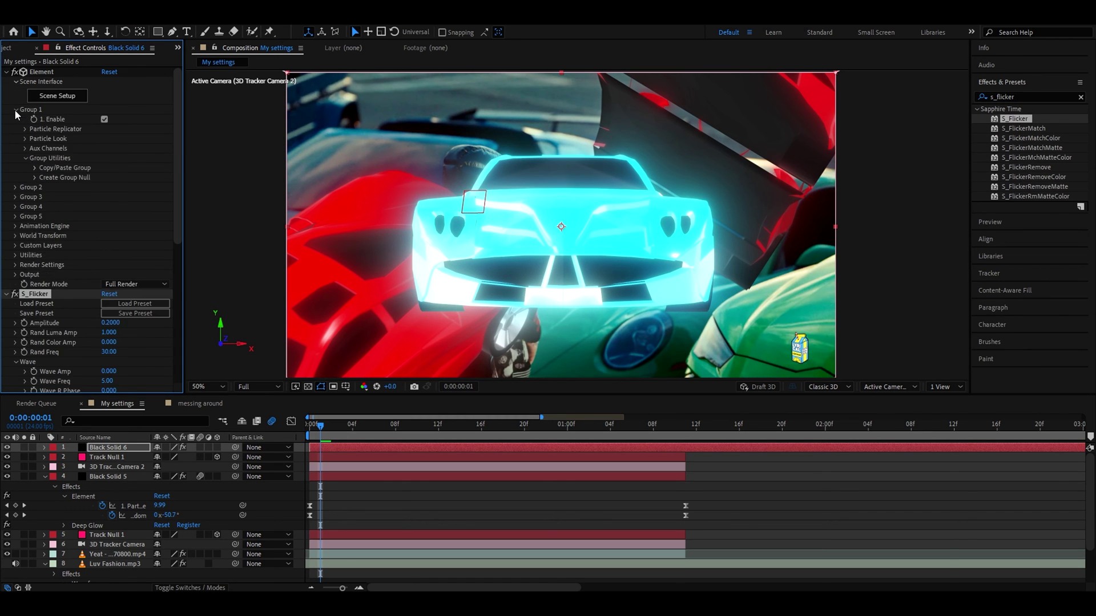
click(104, 140)
key(Return)
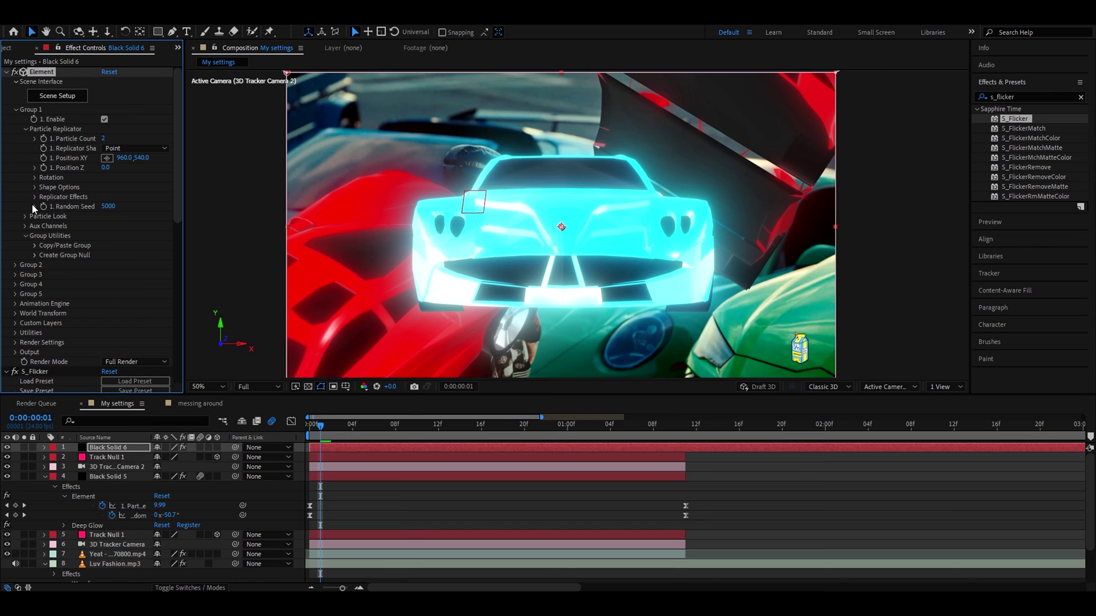
click(35, 197)
click(44, 206)
click(106, 216)
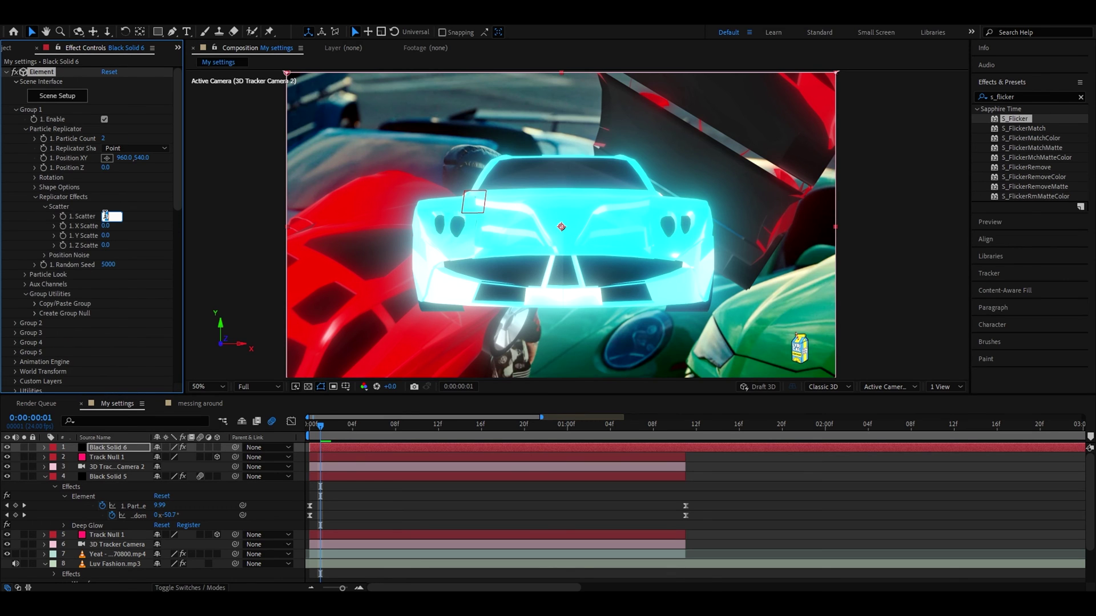
key(Return)
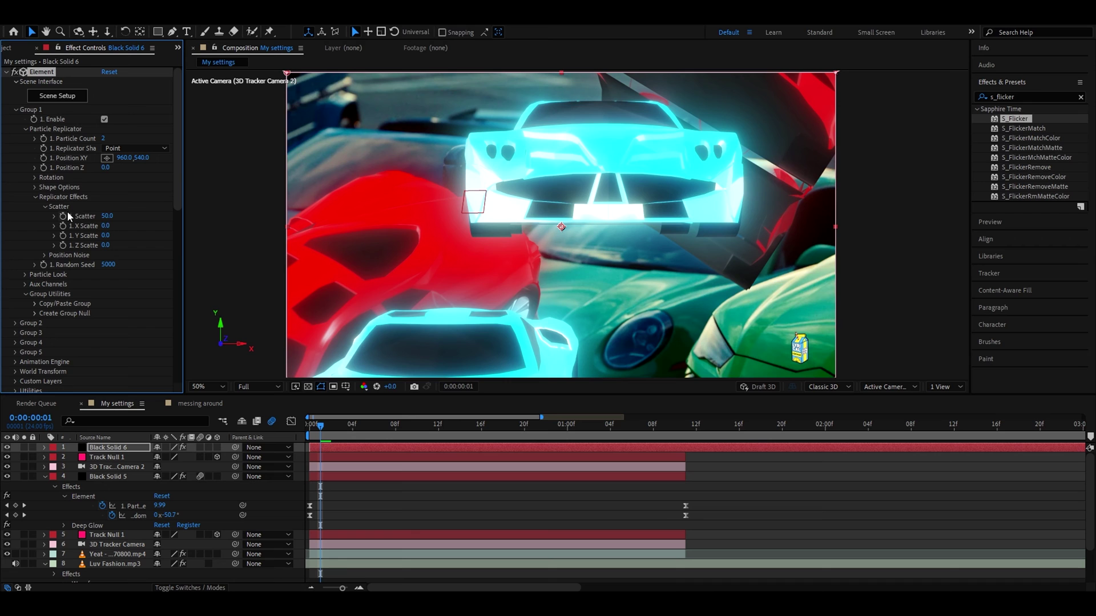
Set Group 1's X Scatter to 100 and the Particle Replicator's Random Seed to 5900.
click(105, 226)
text(100)
key(Return)
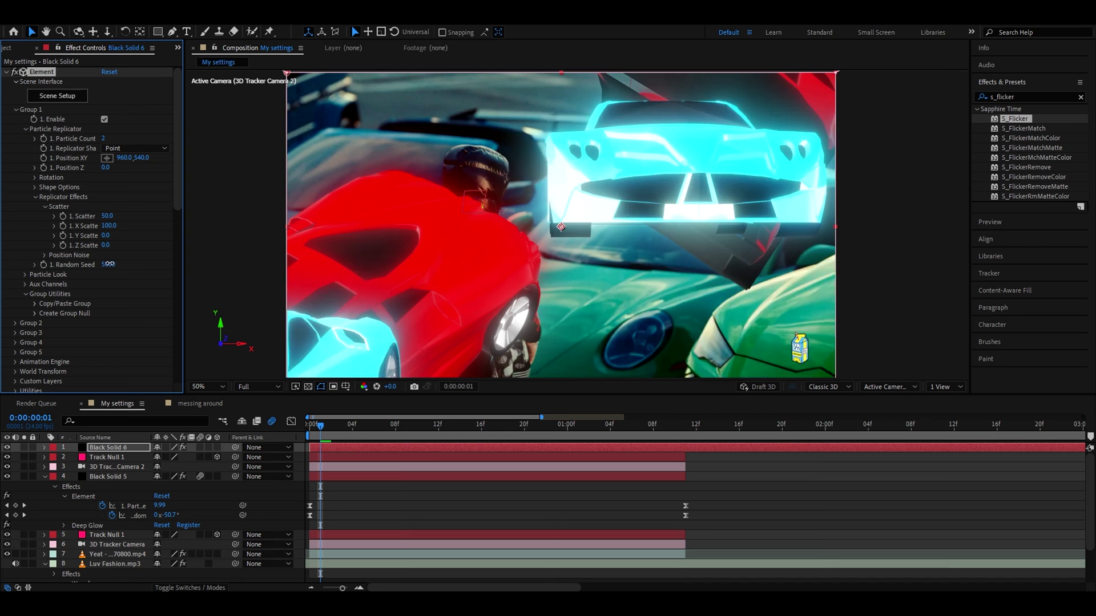
drag(107, 264, 107, 262)
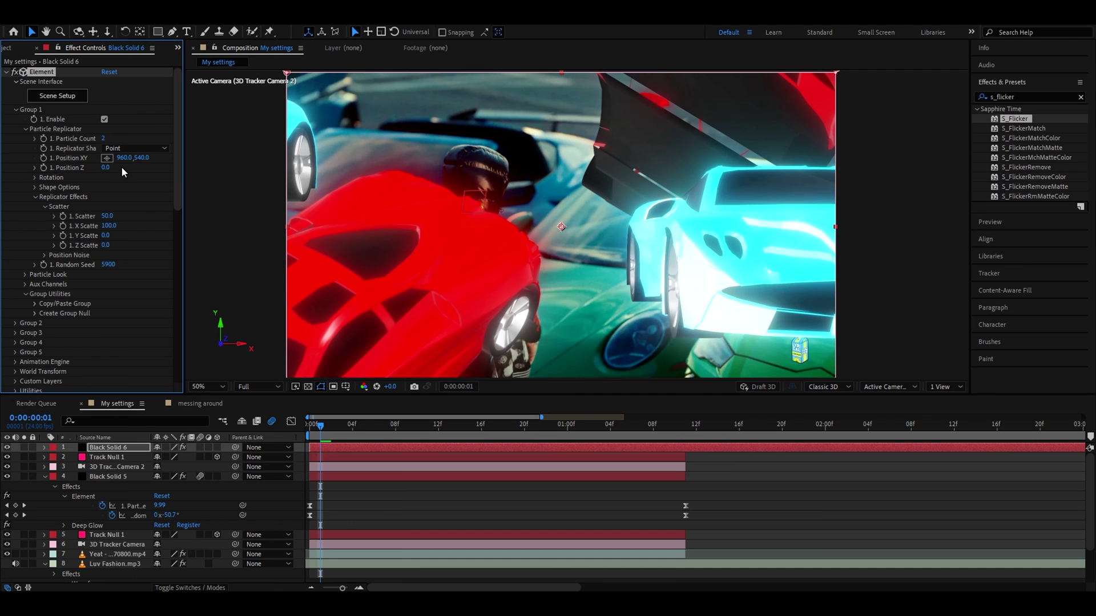
Reduce Scatter to 48.9 and X Scatter to 60, and move Group 1's Position XY to 1185, 565.
drag(31, 236, 5, 237)
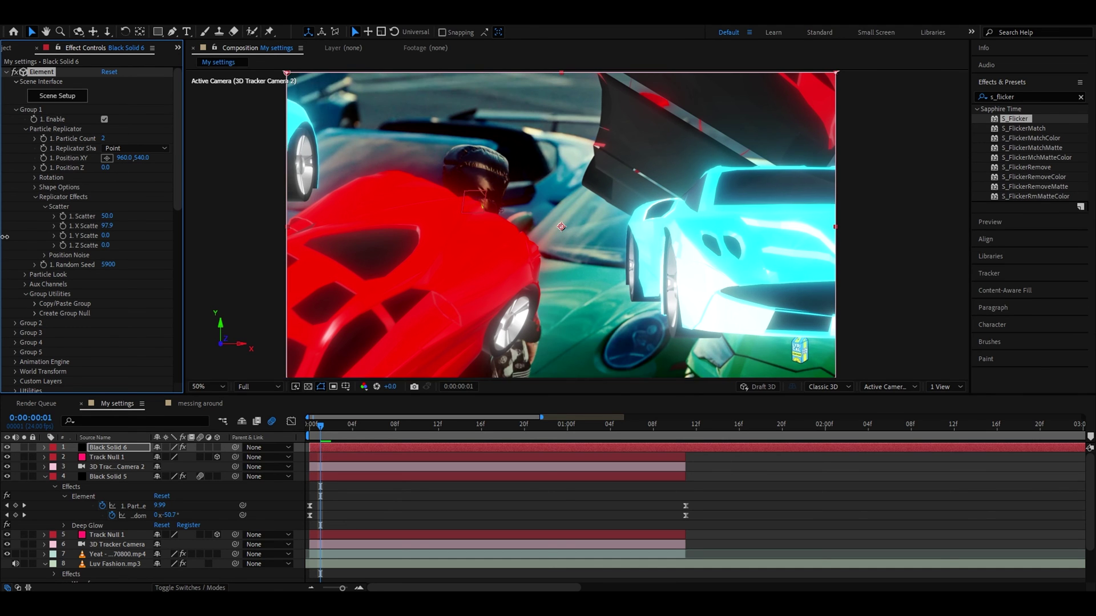
drag(107, 216, 55, 226)
click(109, 227)
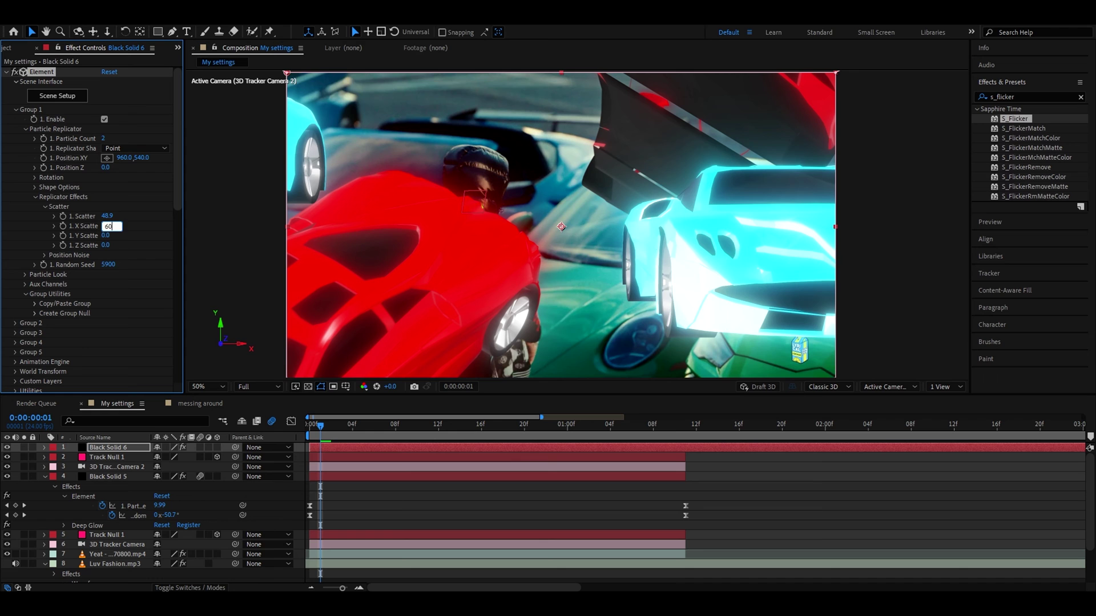
text(60)
key(Return)
drag(125, 158, 279, 171)
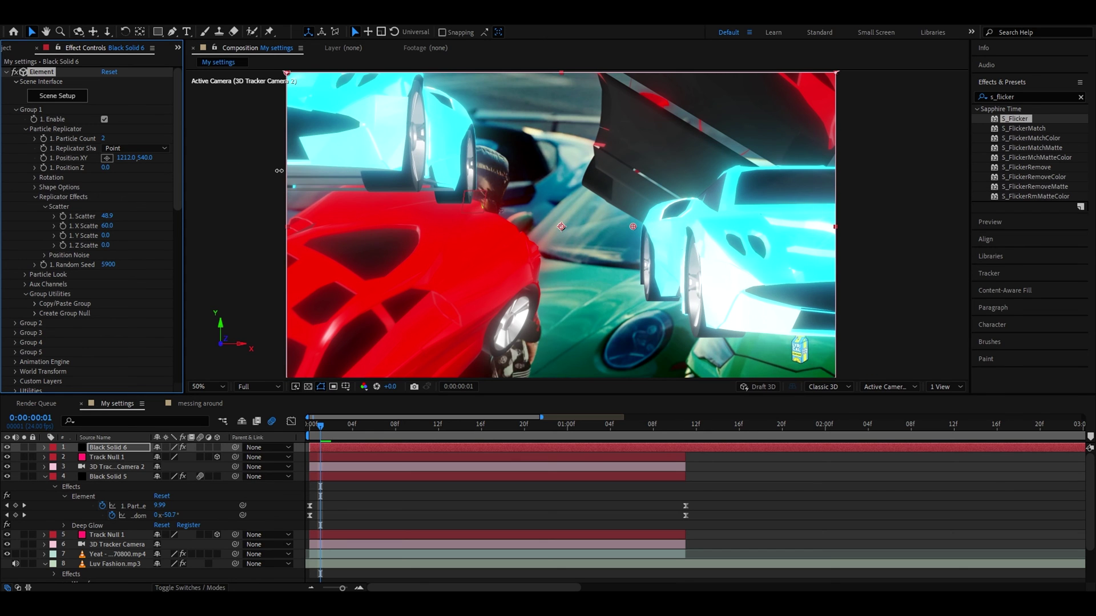
Keyframe Group 1's Particle Size from 10 at the first frame to 7.9 at 0:00:01:11.
click(26, 274)
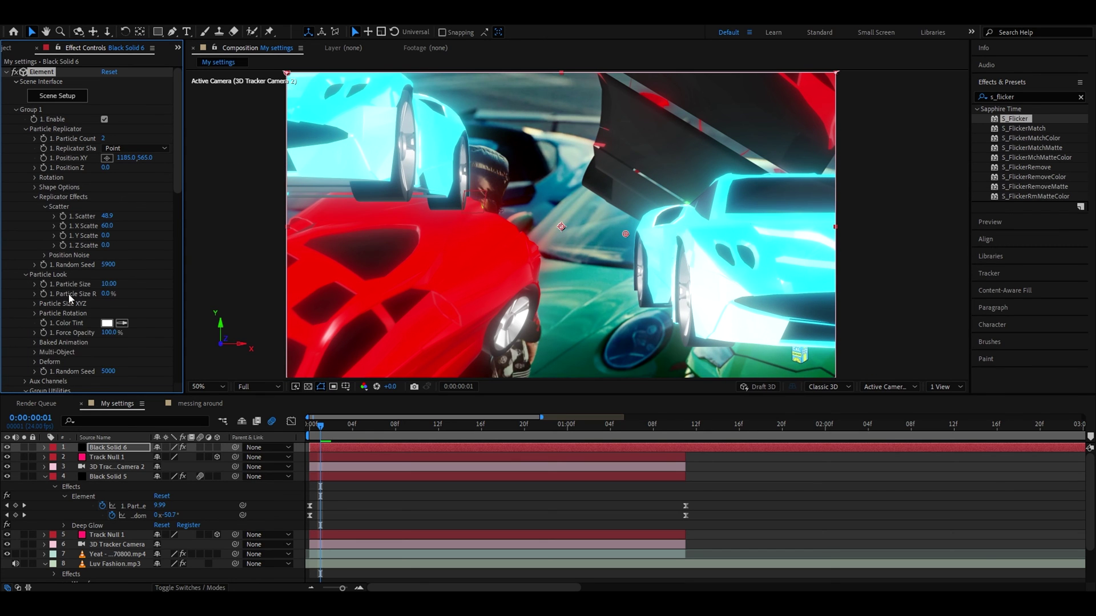
key(u)
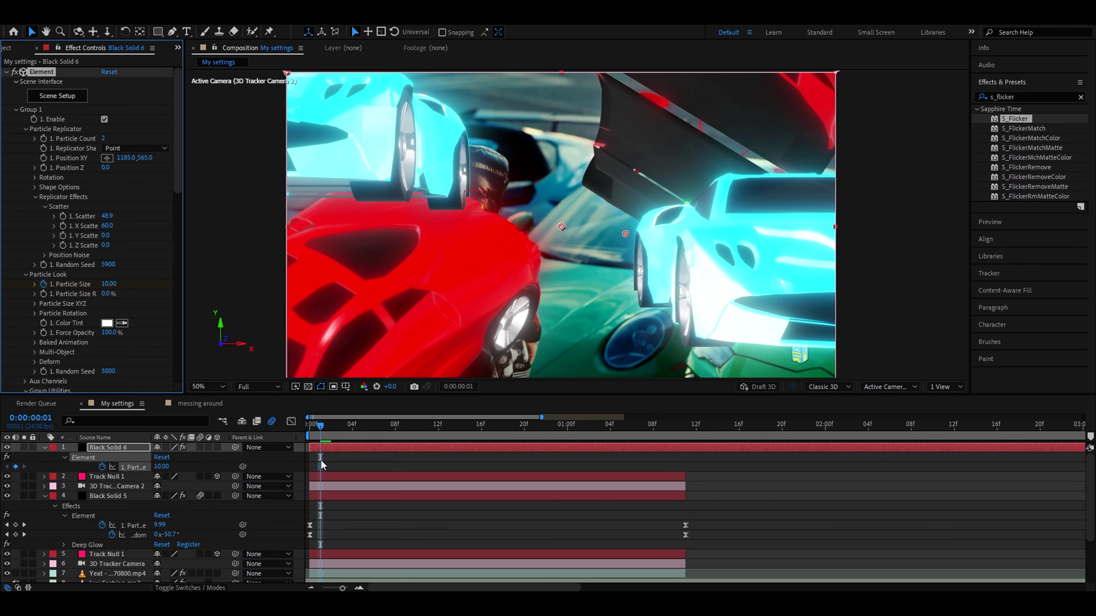
drag(320, 467, 310, 466)
drag(322, 425, 676, 458)
key(Page_Down)
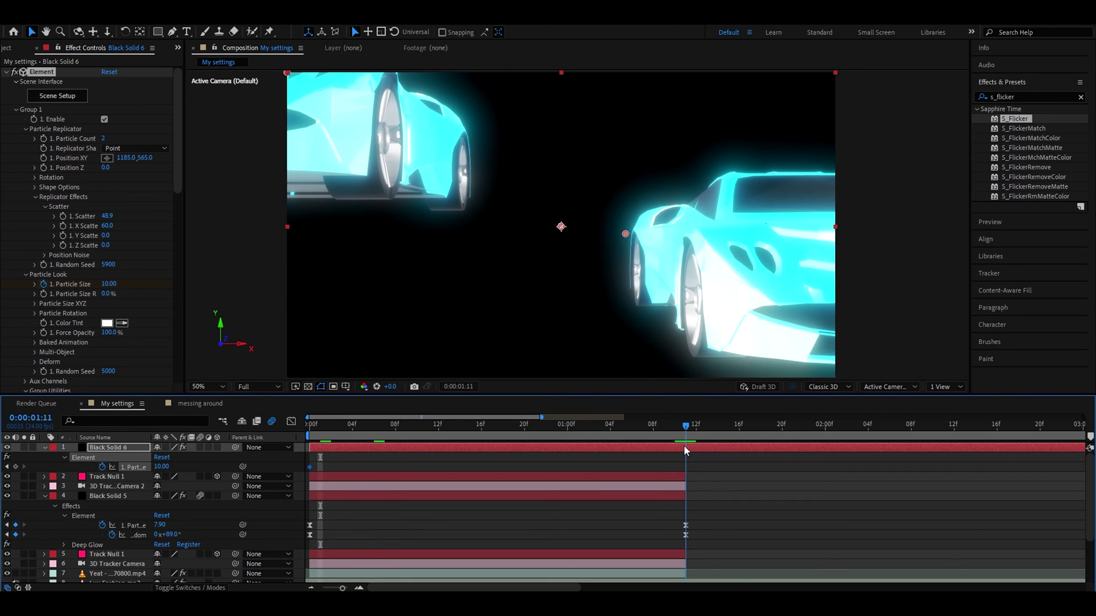
click(162, 466)
text(7)
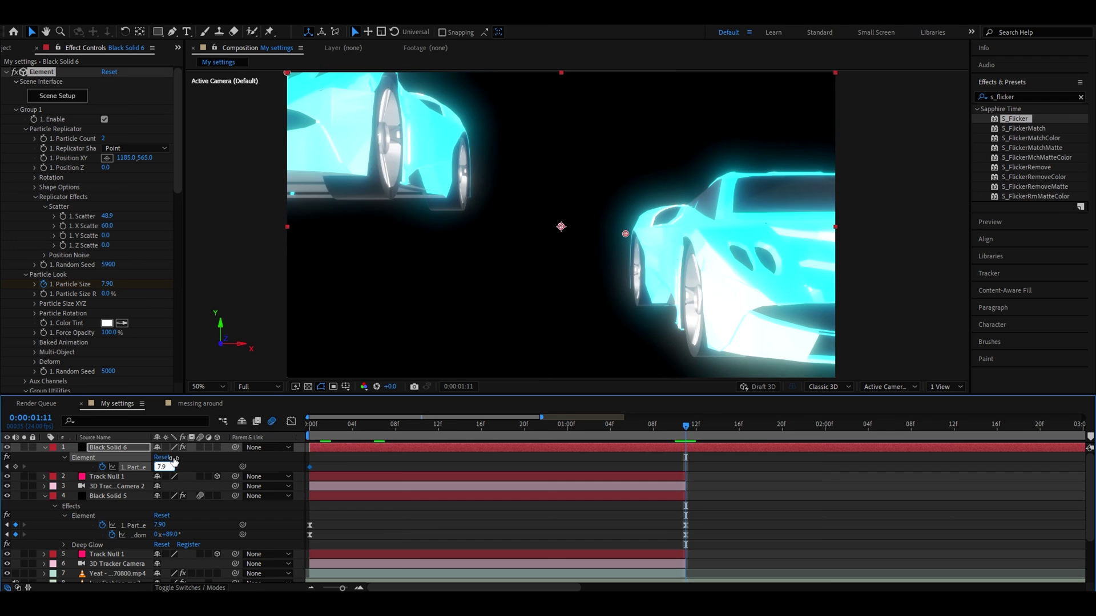
text(.9)
key(Return)
Keyframe Group 1's Rotation Random with different angles at the first frame and at 0:00:01:11, and check the motion at frame 12.
key(Home)
click(34, 313)
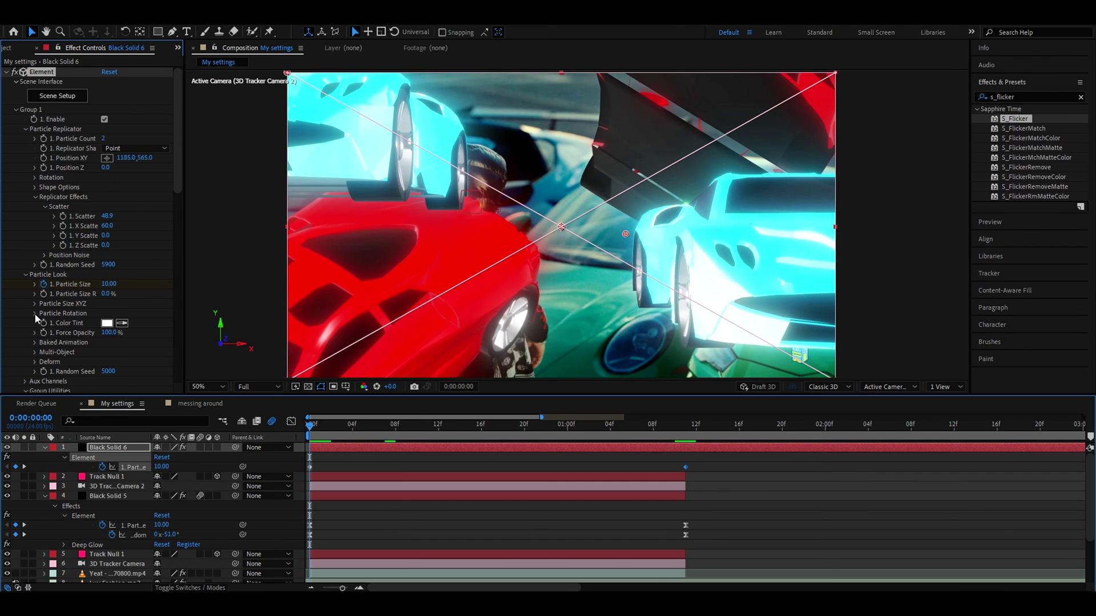
drag(112, 358, 155, 357)
key(k)
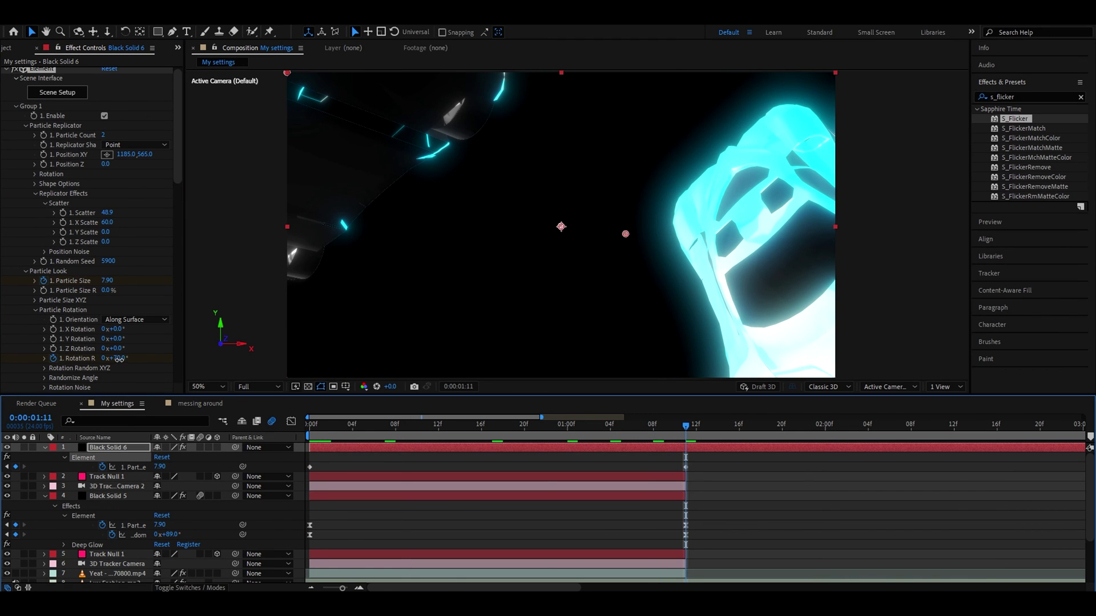
click(436, 436)
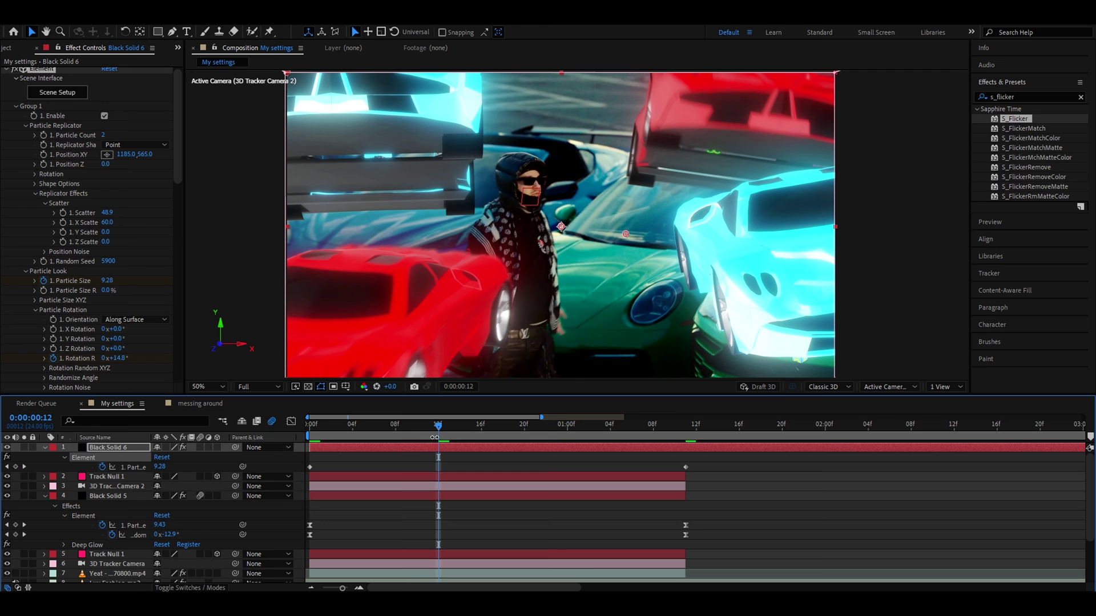
Apply Easy Ease to Black Solid 6's particle size and rotation keyframes and enable motion blur on that layer.
key(u)
key(u)
drag(700, 477, 302, 464)
key(F9)
click(199, 447)
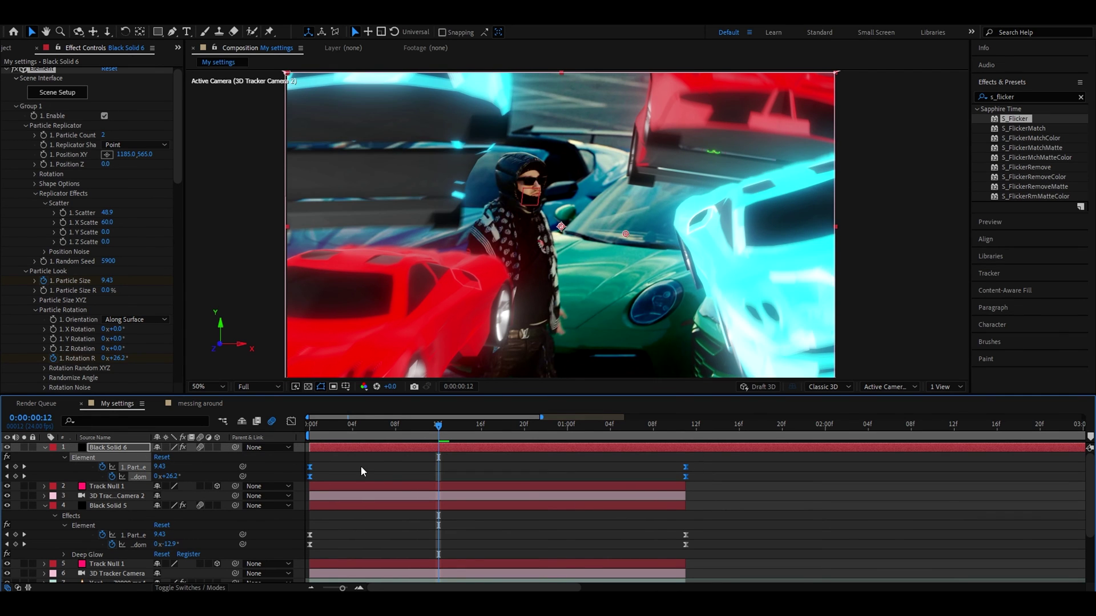
Scrub the timeline to frame 20 to review the animated cyan and red cars.
click(376, 468)
click(405, 448)
drag(362, 431, 524, 429)
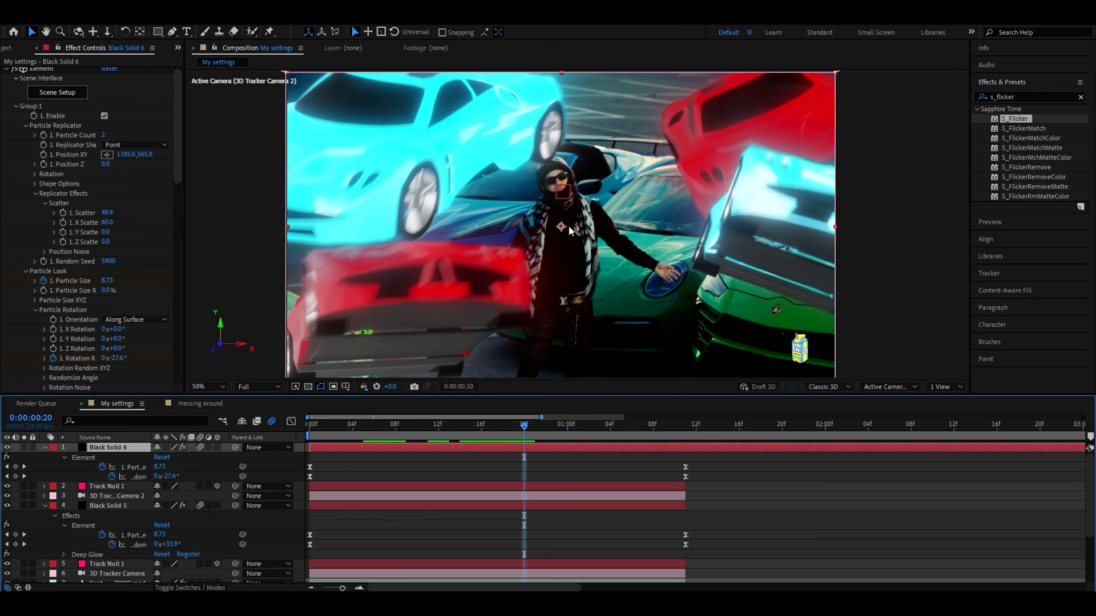
Duplicate the mp4 footage layer, remove 3D Camera Tracker from the duplicate, and move it to the top of the layer stack.
scroll(498, 485, down, 3)
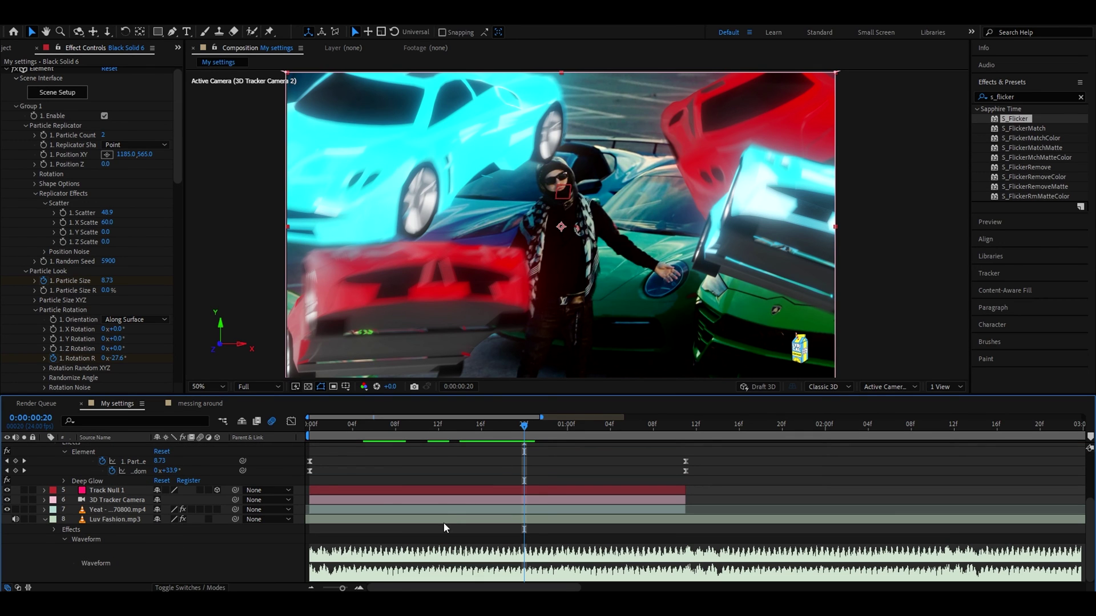
click(439, 510)
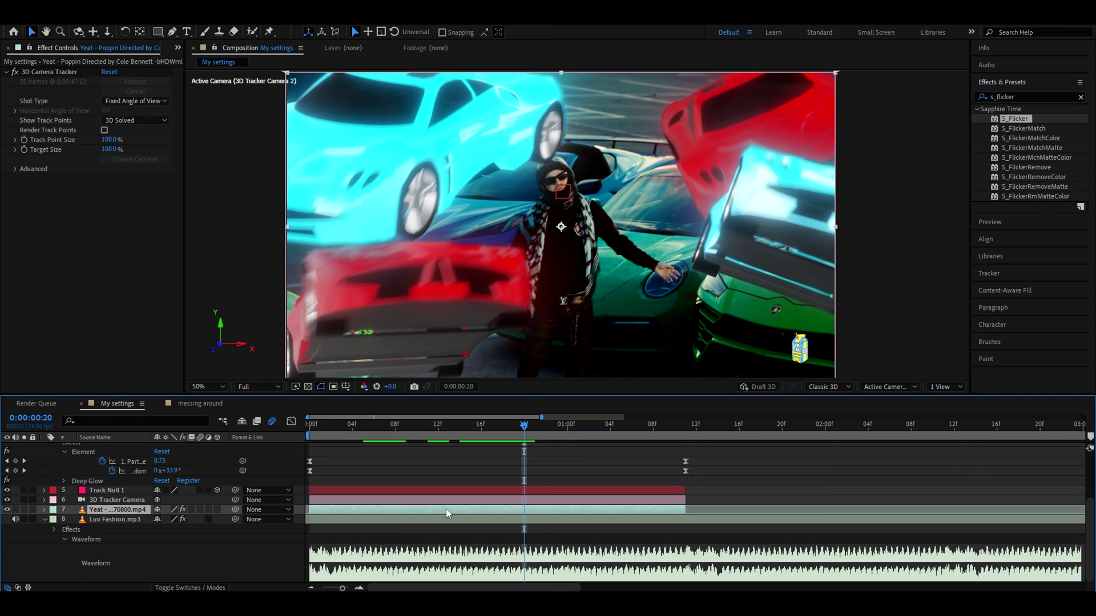
key(ctrl+d)
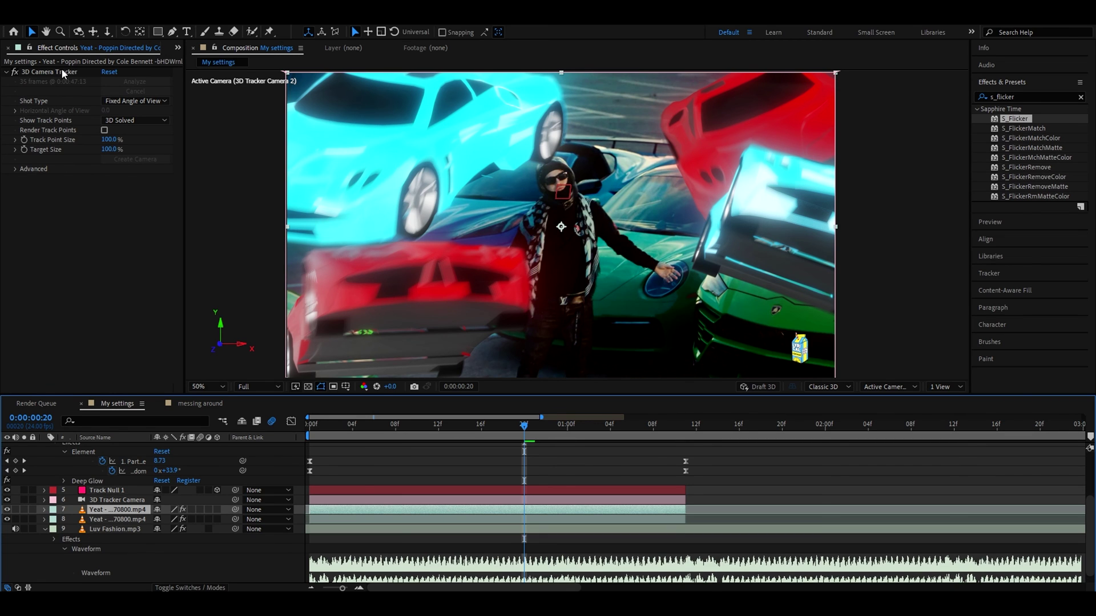
click(59, 72)
key(Delete)
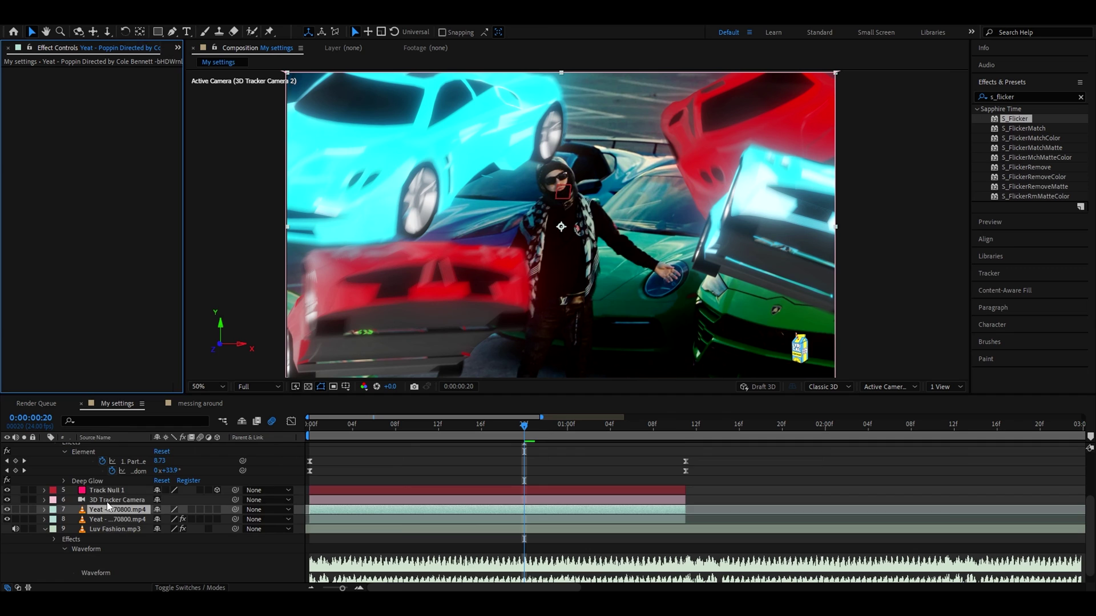
drag(109, 505, 111, 446)
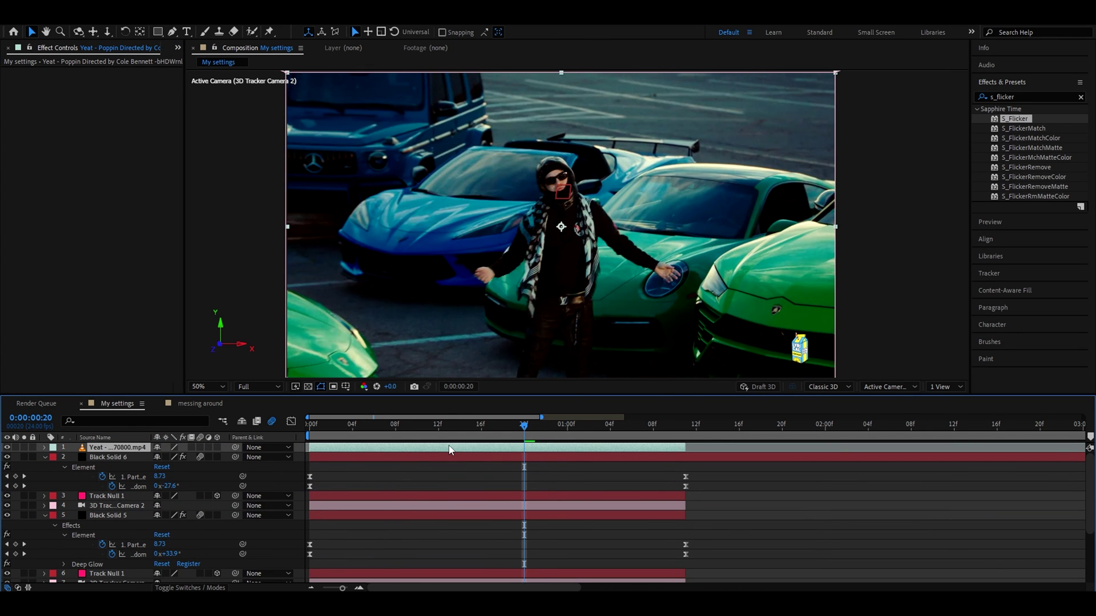
Pre-compose the duplicated footage layer as "roto", moving all attributes into the new composition.
right_click(449, 450)
click(494, 384)
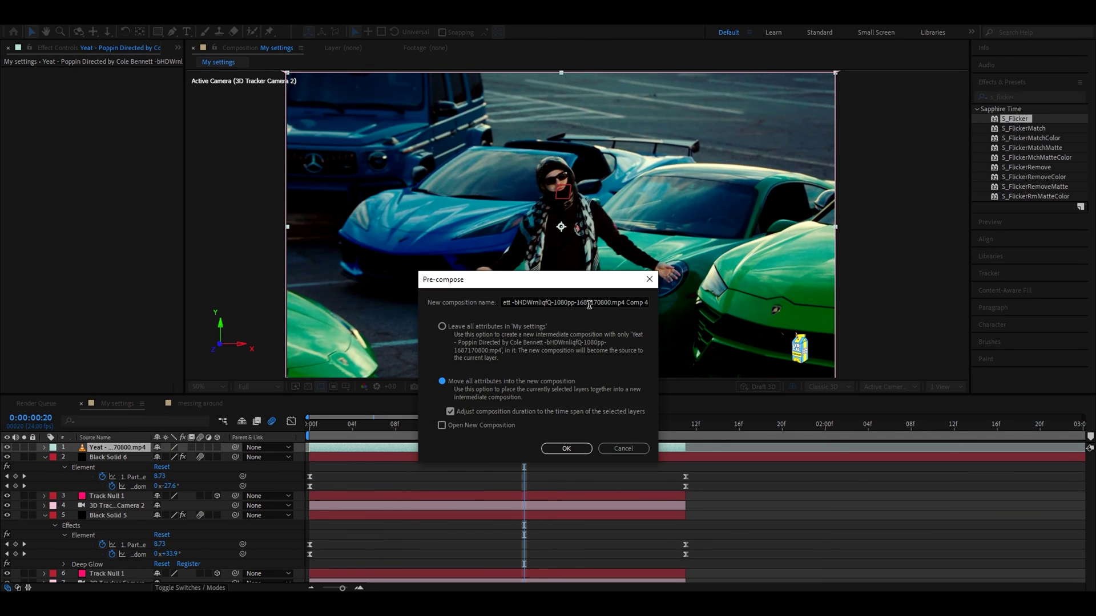
triple_click(589, 304)
text(roto)
key(Return)
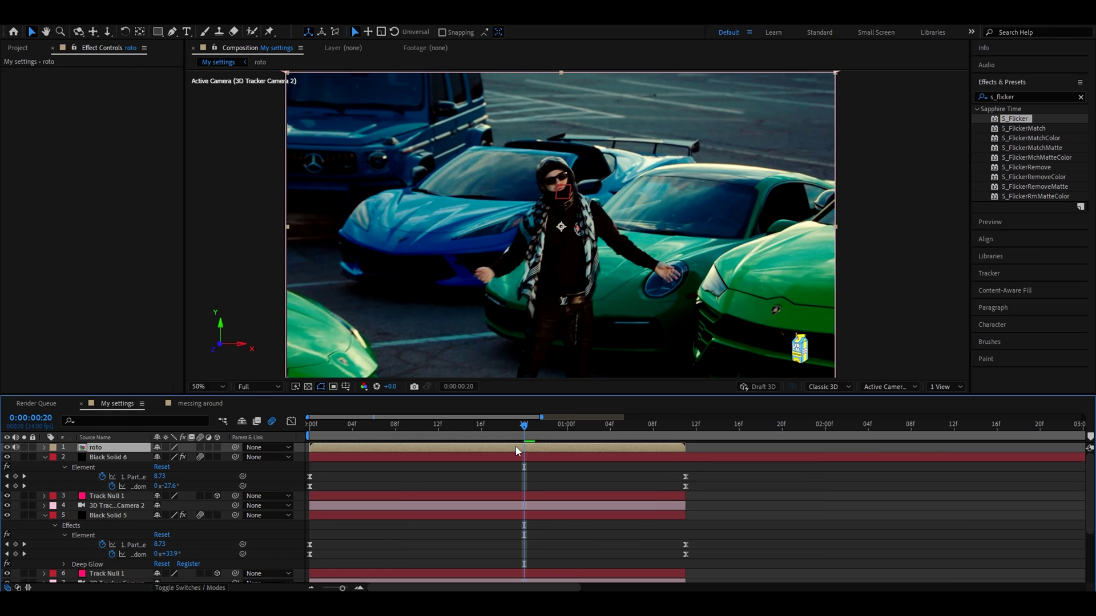
Open the footage layer inside the roto composition and paint a Roto Brush stroke over the man's body.
double_click(516, 446)
double_click(505, 448)
key(alt+w)
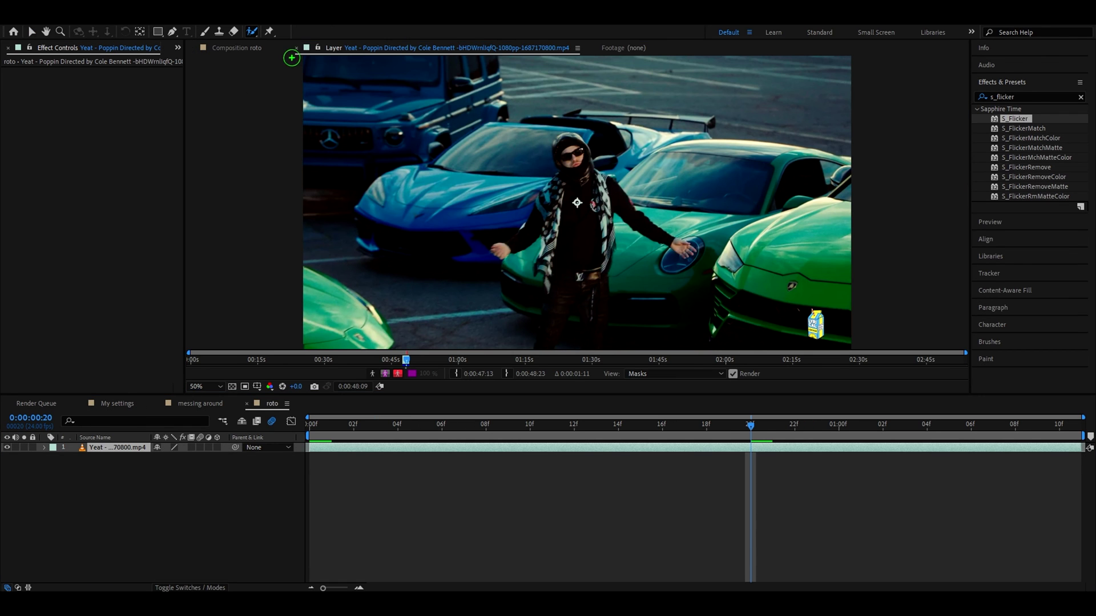
scroll(570, 266, down, 2)
mouse_move(540, 295)
mouse_down()
mouse_move(569, 181)
mouse_move(560, 149)
mouse_move(527, 172)
mouse_move(558, 125)
mouse_move(594, 143)
mouse_move(597, 208)
mouse_up()
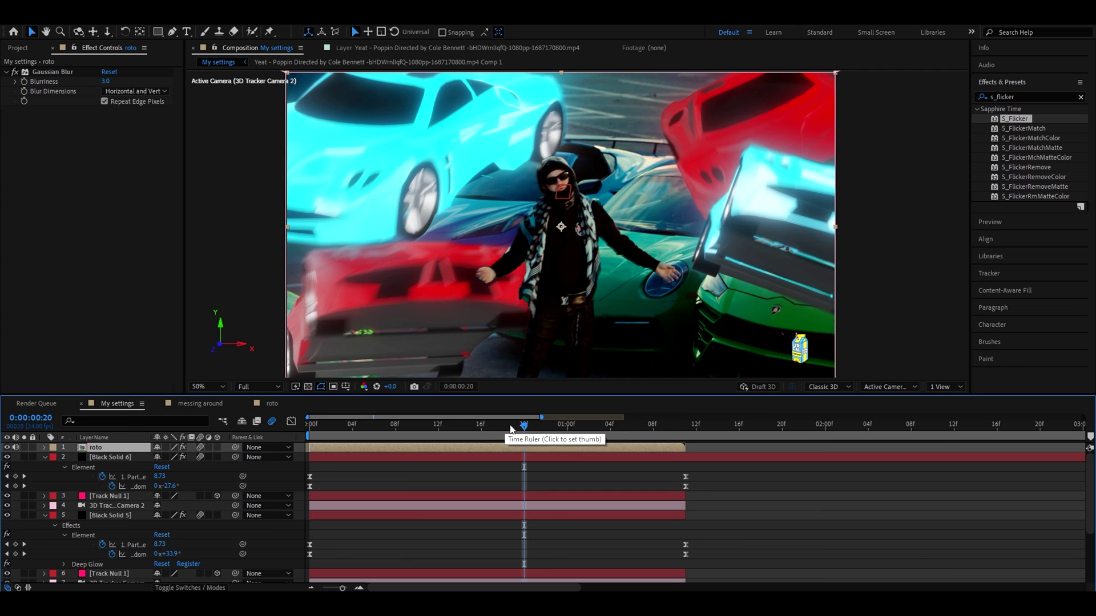
Examine the roto layer's Gaussian Blur and scrub from frame 13 to 0:00:01:02 to review the cutout against the cars.
click(448, 439)
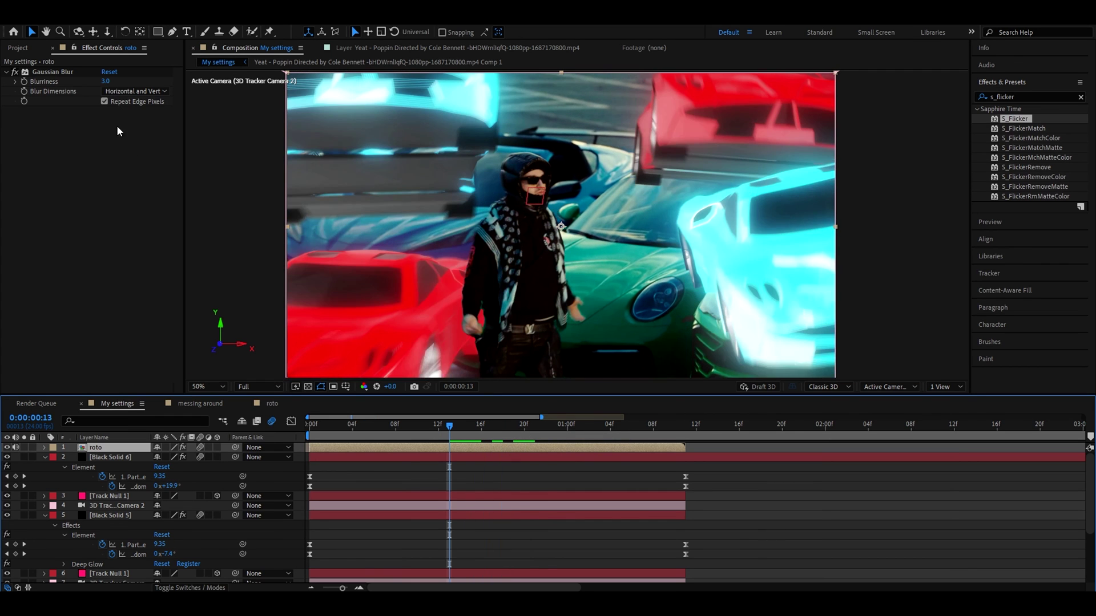
click(41, 73)
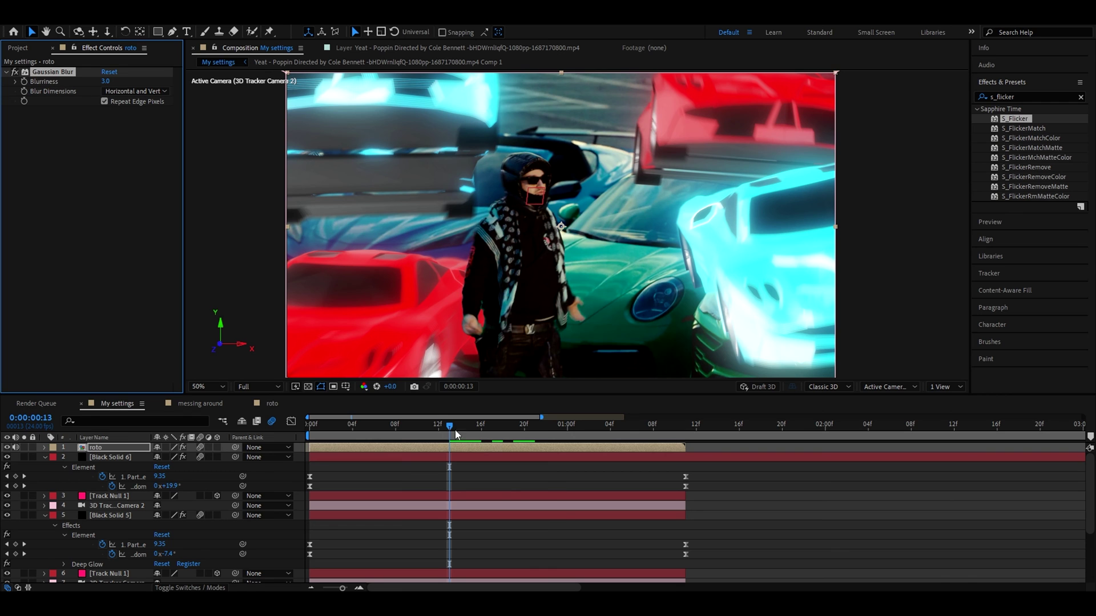
drag(457, 432, 593, 434)
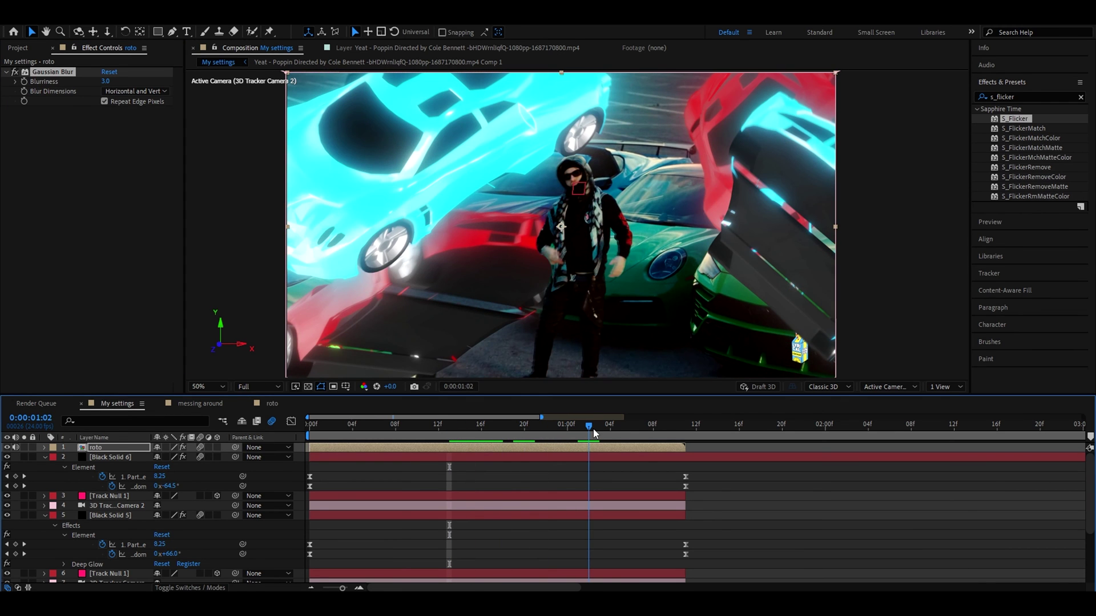
Set Group 1's Y Scatter to 30 in Black Solid 6's Element effect.
click(504, 458)
scroll(153, 216, down, 1)
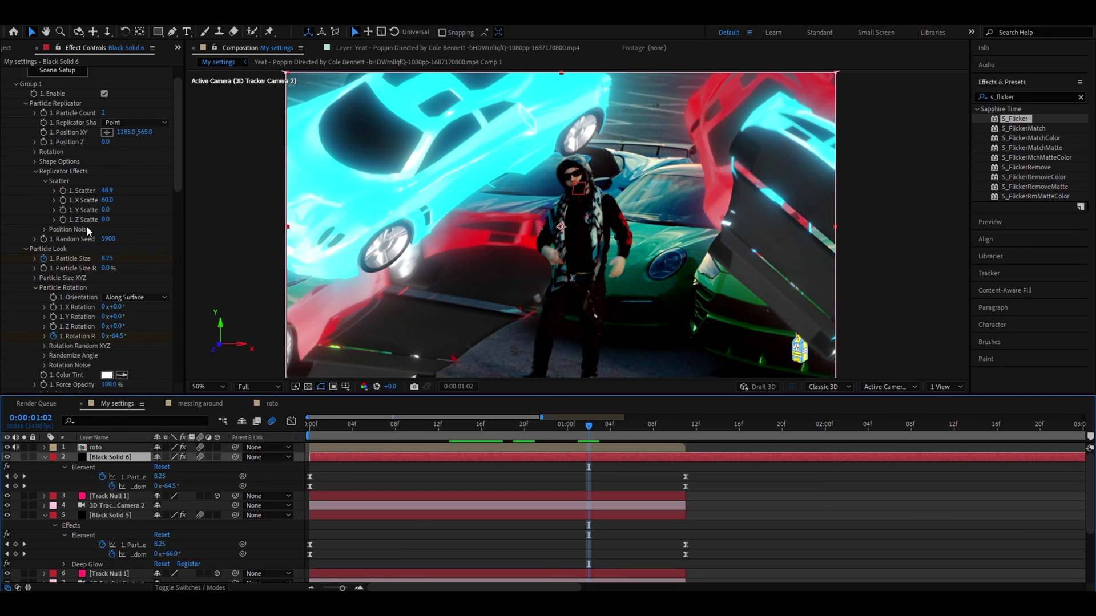
scroll(108, 212, down, 1)
drag(106, 184, 536, 194)
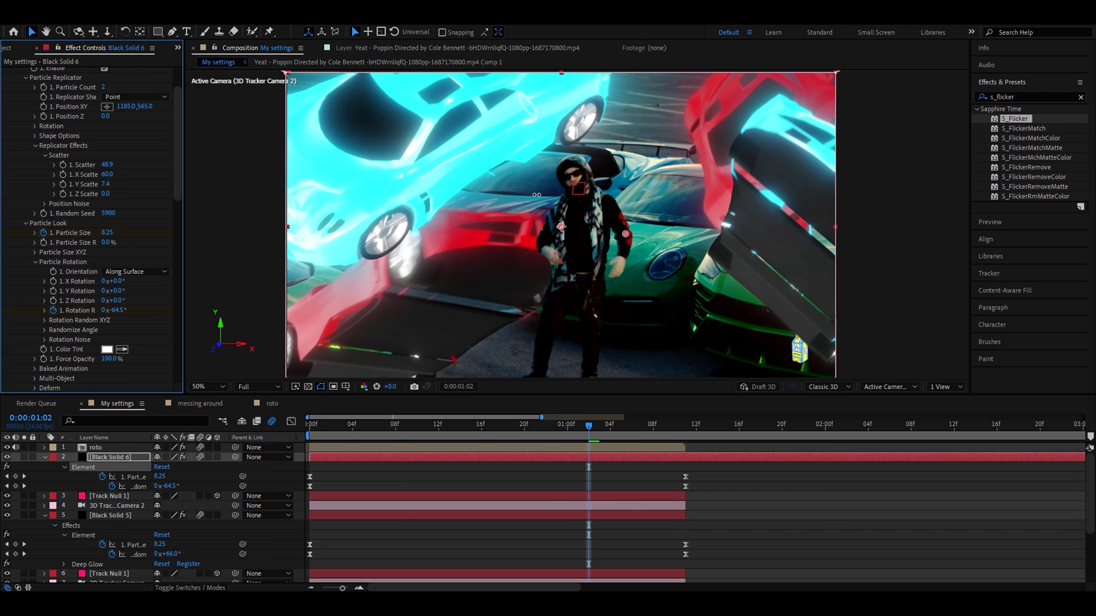
click(109, 185)
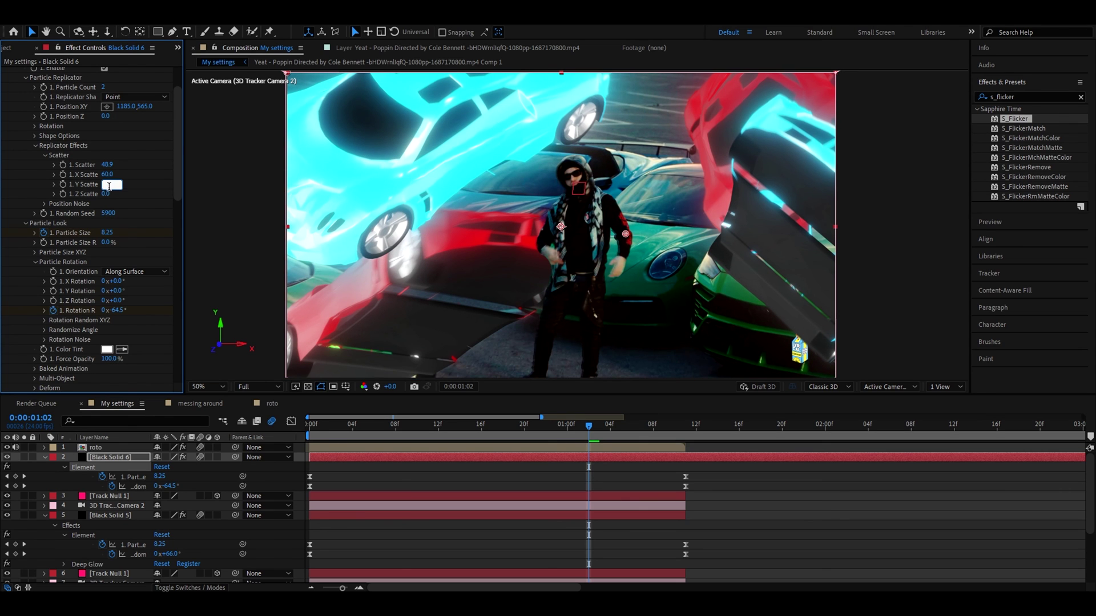
text(30)
key(Return)
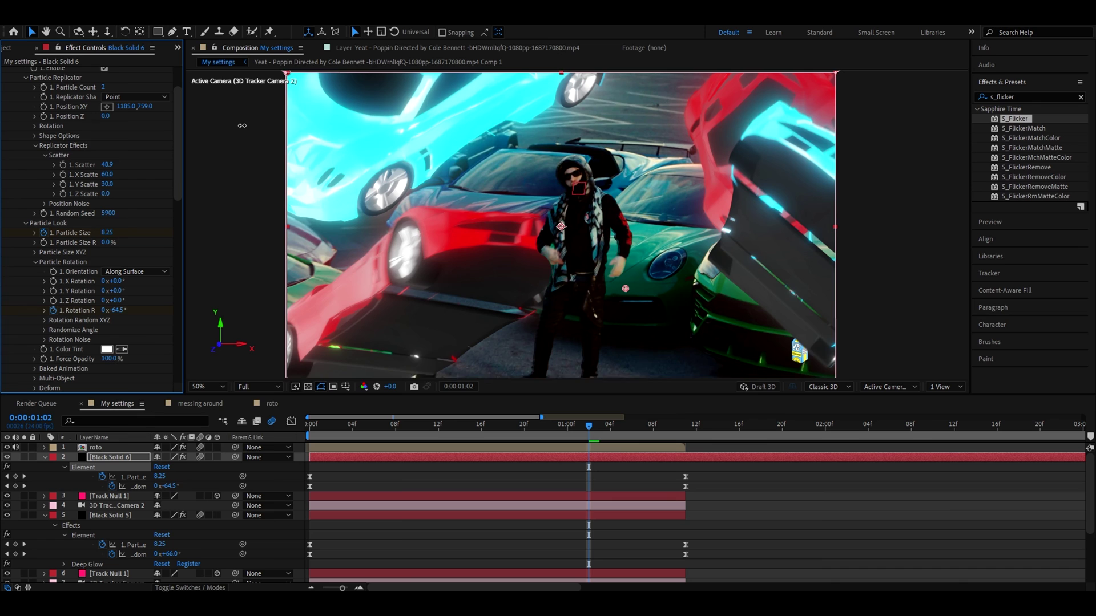
Set Black Solid 6's Group 1 Position XY to 1093.0, 761.0 and check the cars at 0:00:01:03 and frame 12.
drag(242, 126, 243, 126)
drag(125, 106, 73, 109)
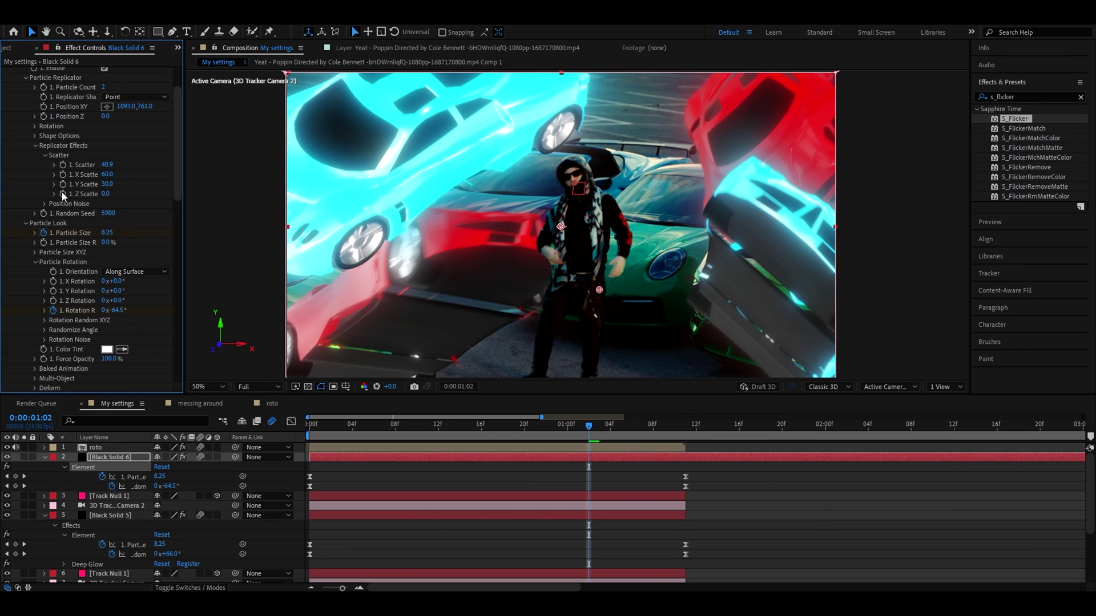
click(600, 432)
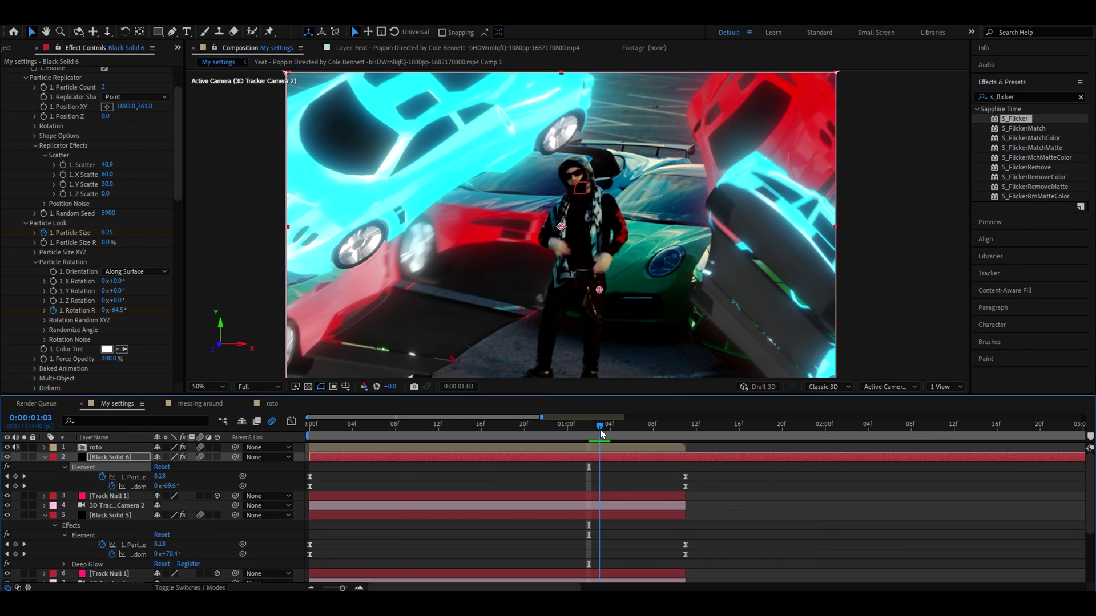
click(438, 434)
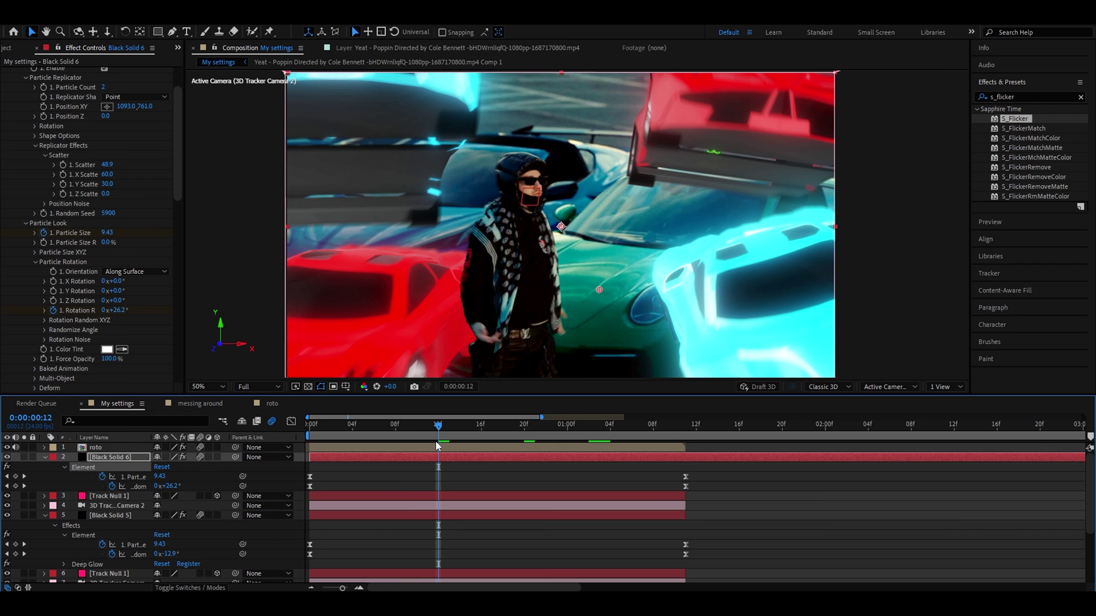
Add an adjustment layer above the roto layer and move the playhead to frame 17.
click(434, 448)
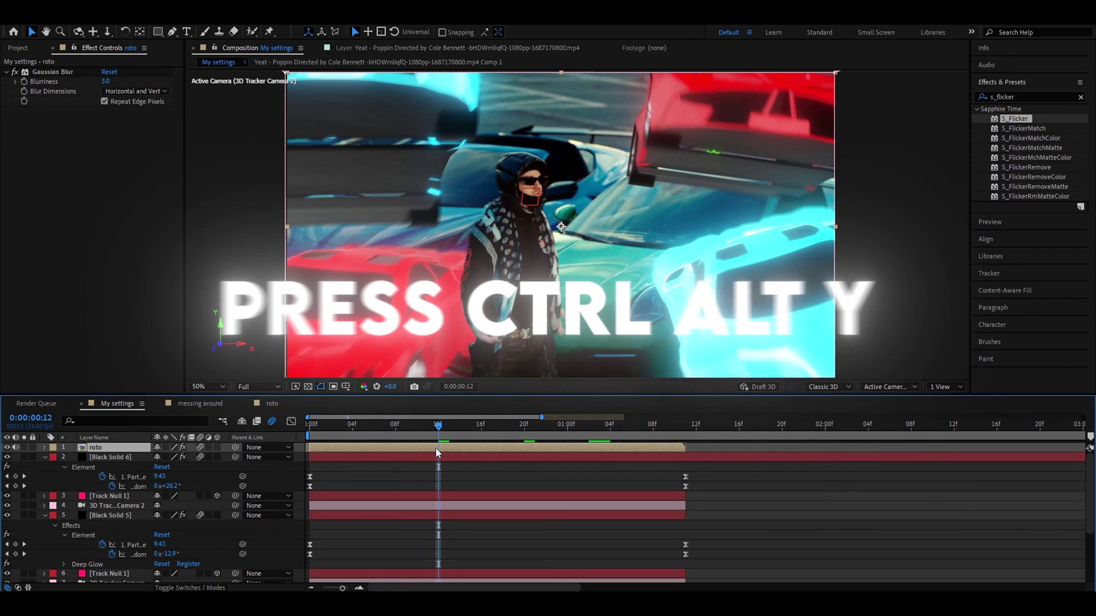
key(ctrl+alt+y)
drag(438, 427, 497, 426)
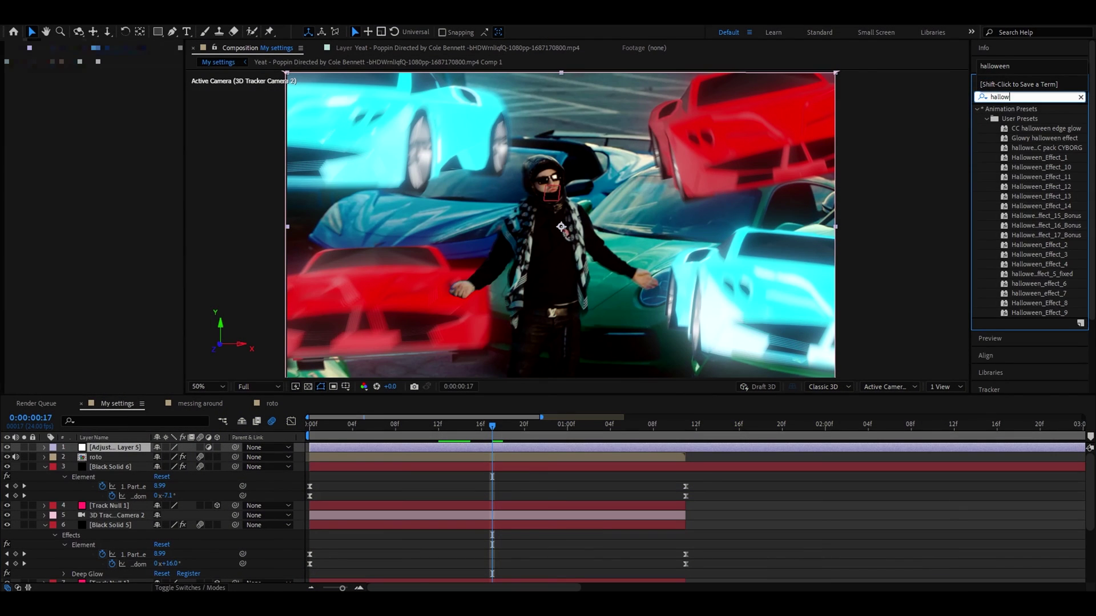
Search the presets for "halloween" and try Halloween_Effect_12 and Halloween_Effect_11 on the adjustment layer, undoing each one.
text(een)
drag(1062, 186, 515, 447)
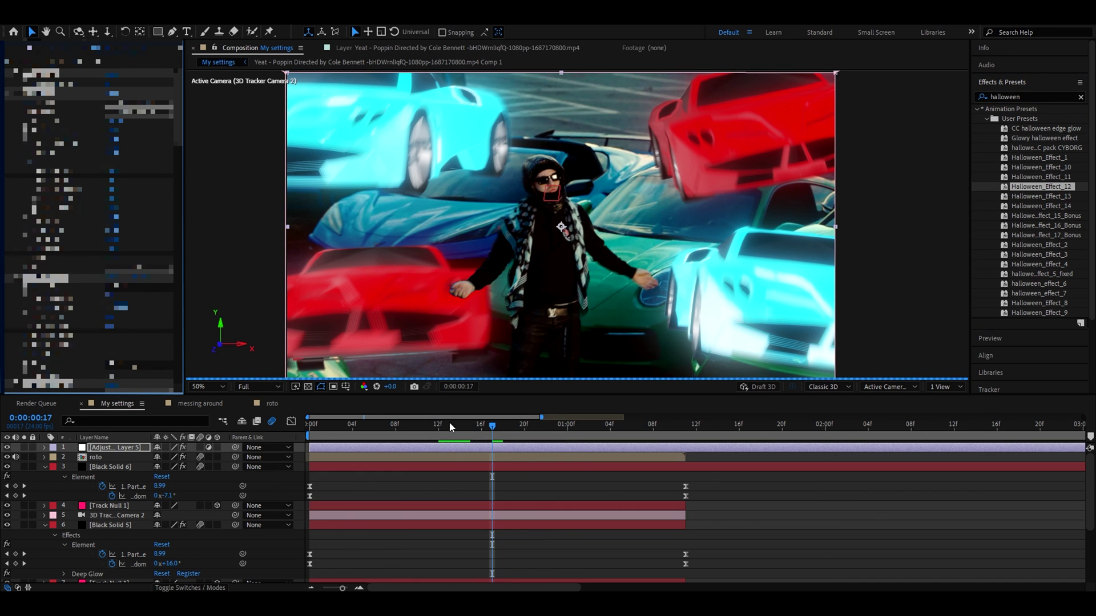
click(558, 425)
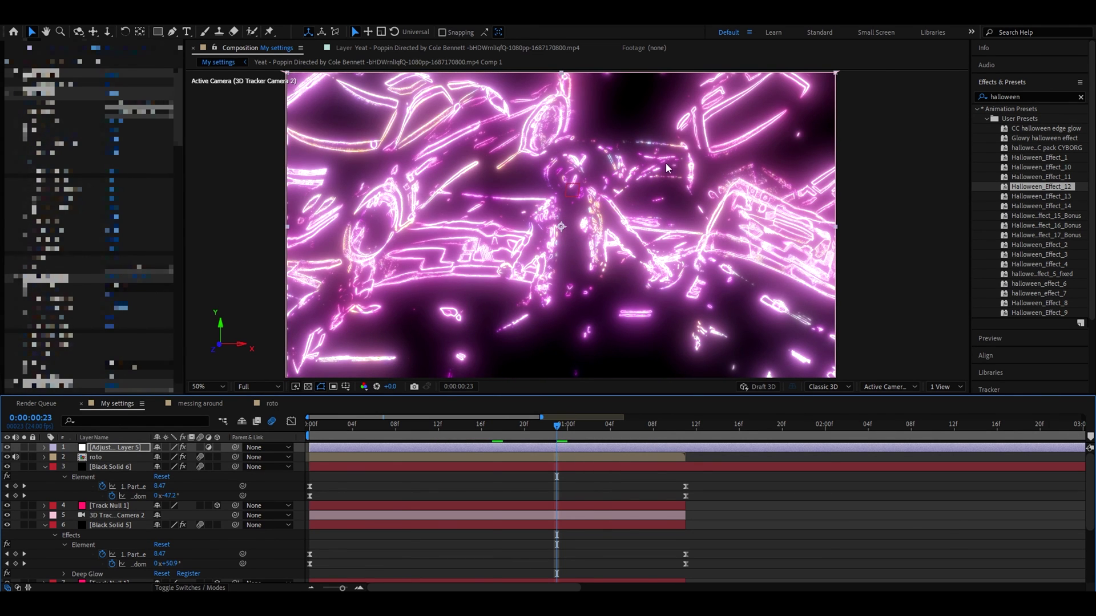
key(ctrl+z)
drag(1040, 176, 502, 449)
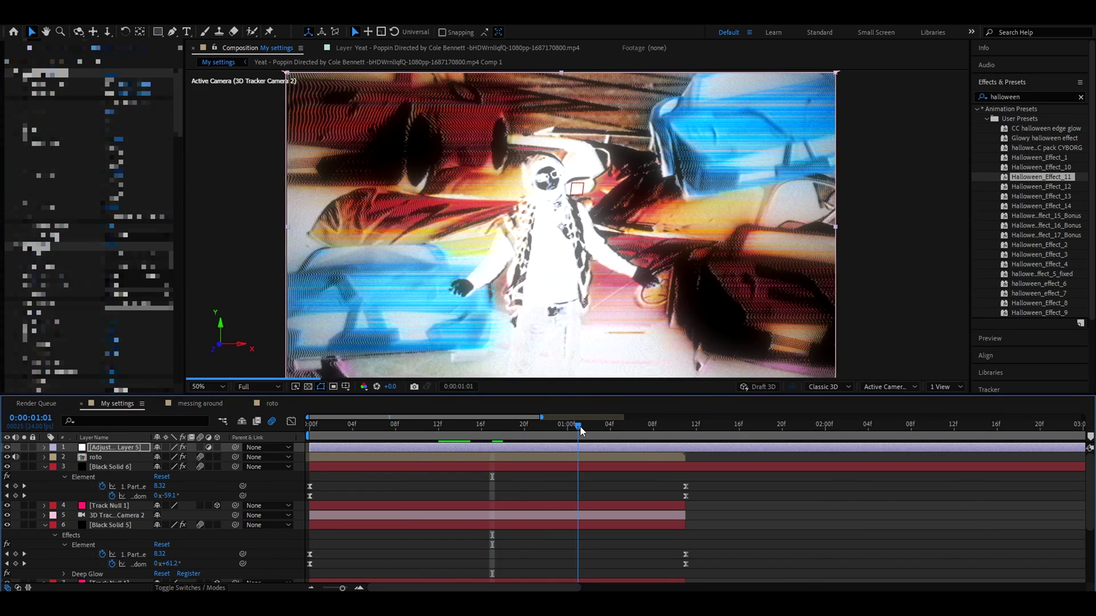
key(ctrl+z)
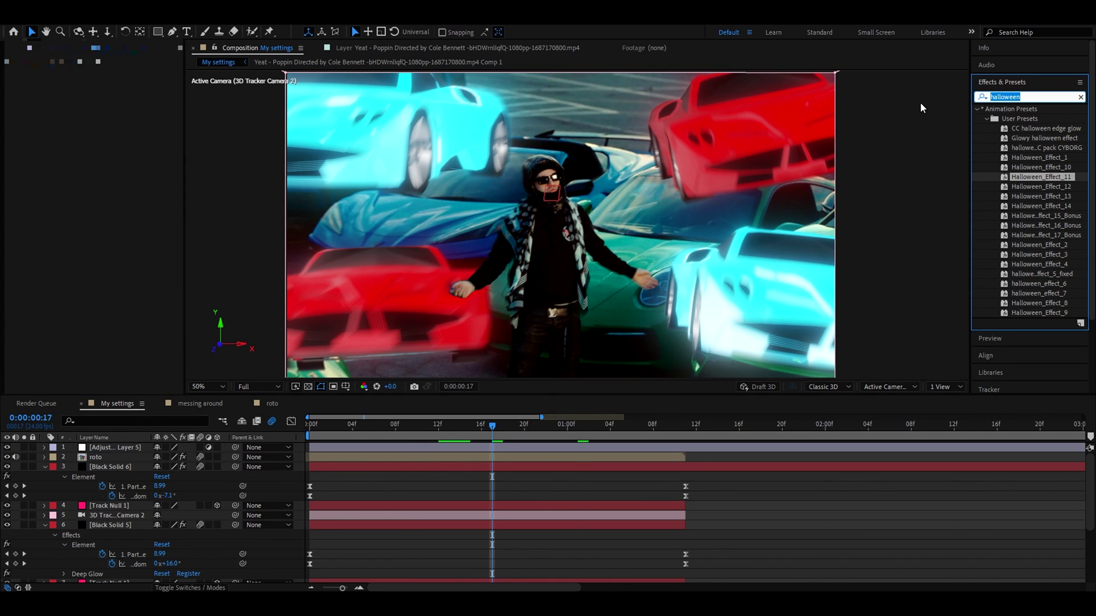
Search the presets for "tv_g", try EFFECT_3 and EFFECT_4 on the adjustment layer, and preview their looks.
text(tv_g)
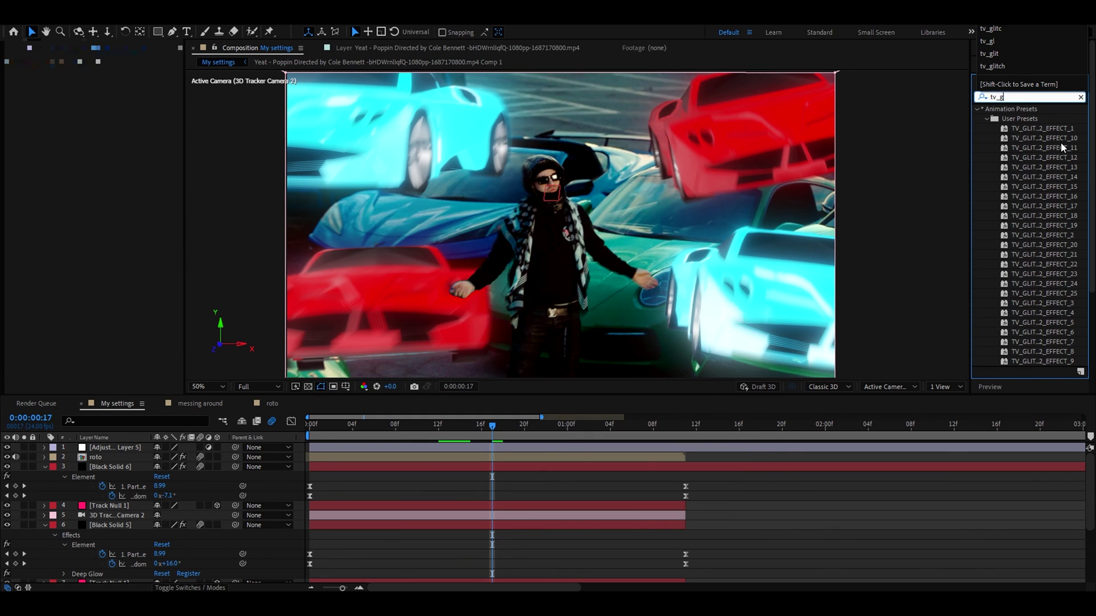
click(1061, 143)
drag(1042, 303, 485, 447)
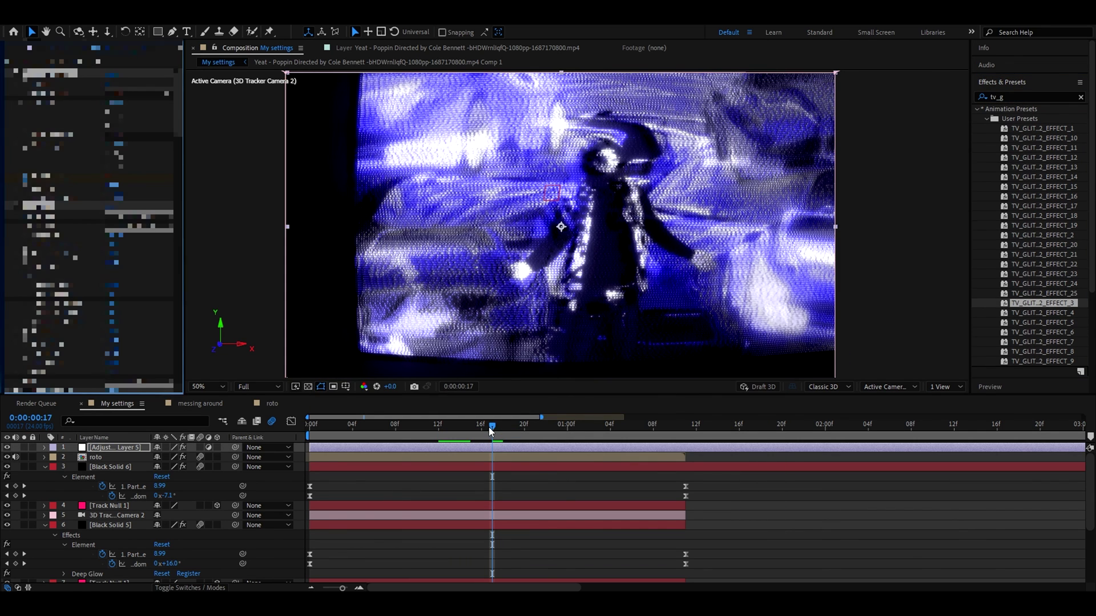
click(516, 425)
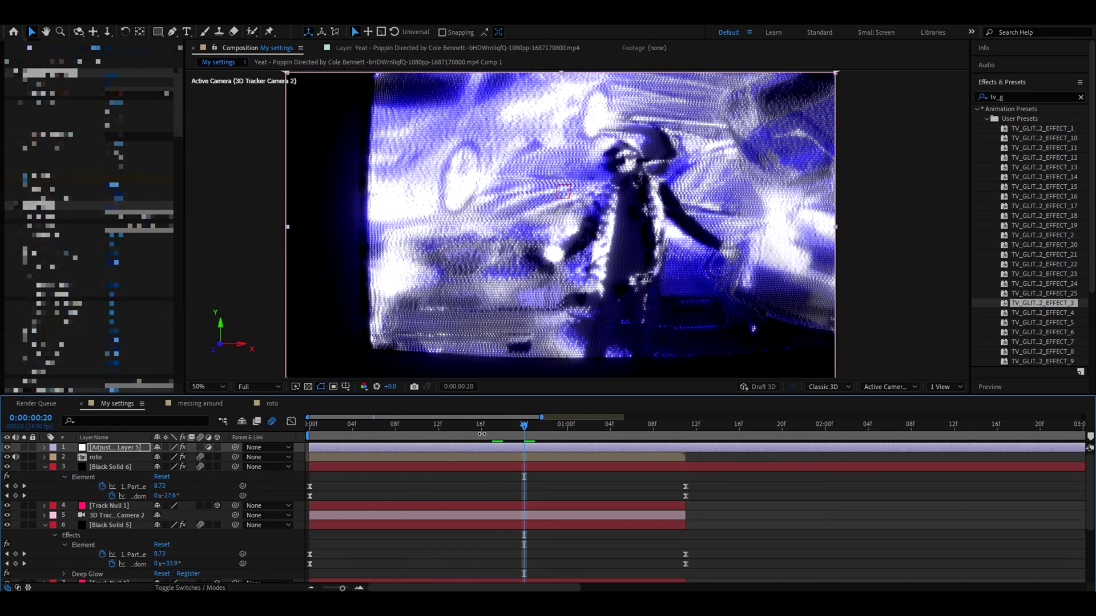
drag(1042, 313, 494, 447)
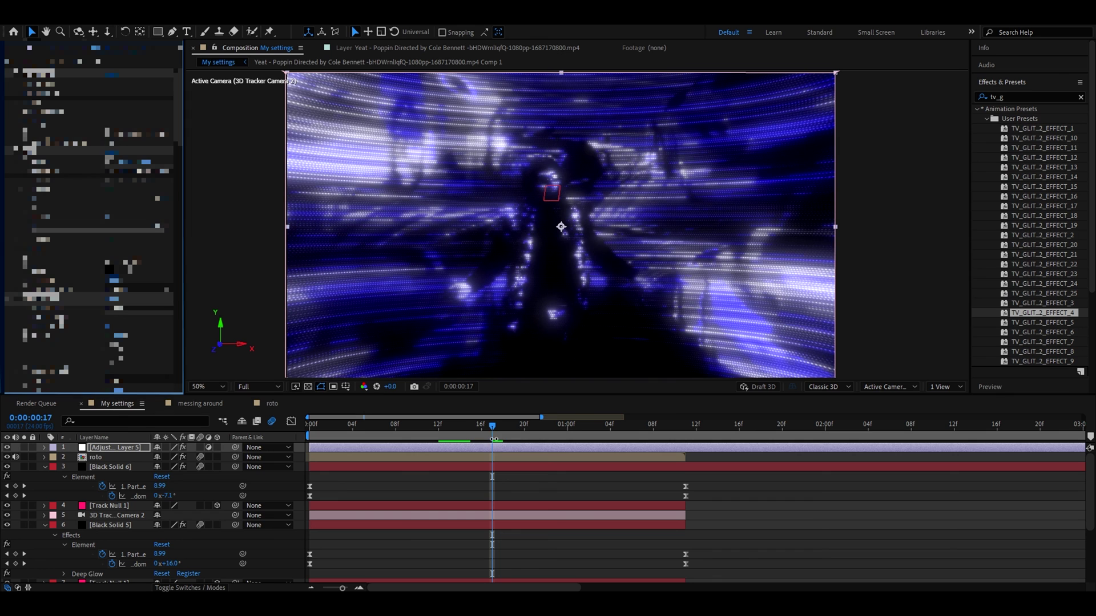
drag(492, 427, 546, 429)
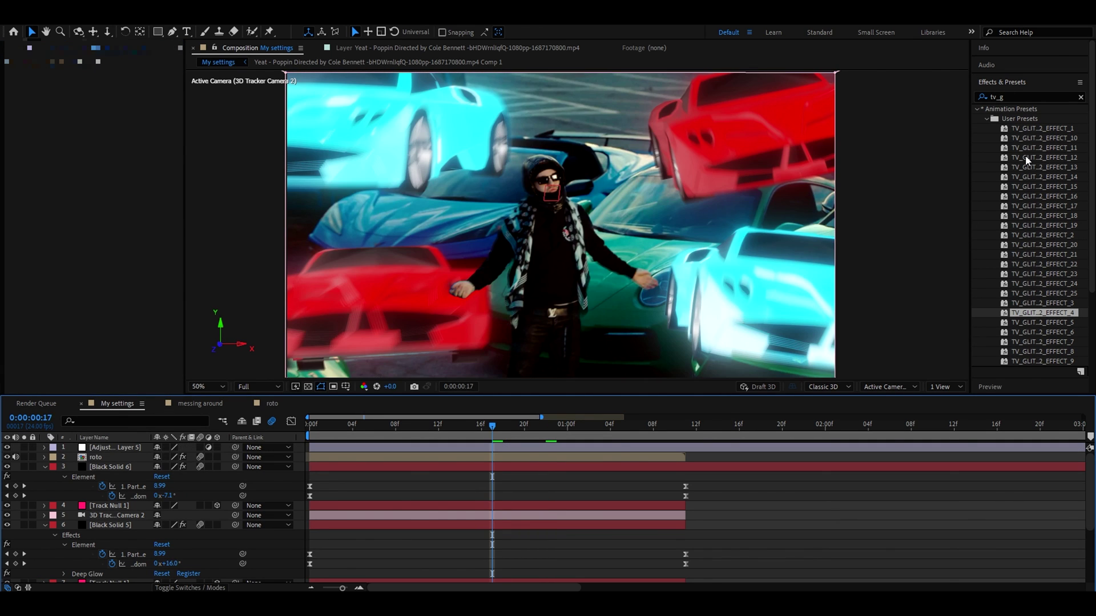
Delete the adjustment layer, scrub to frame 15 to review the shot, and select the roto layer.
click(459, 426)
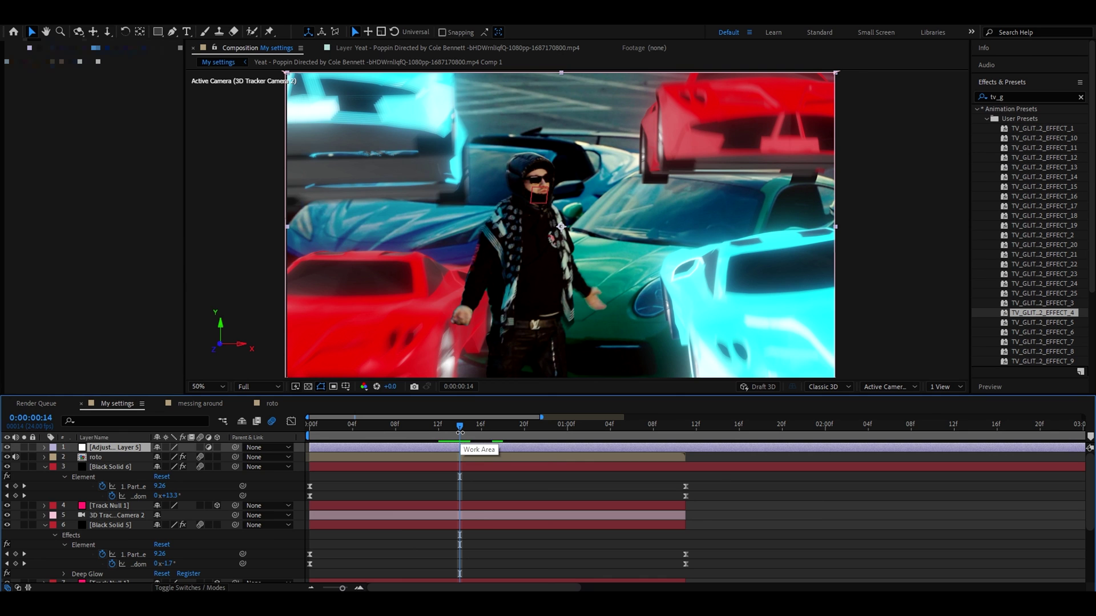
key(Delete)
drag(465, 427, 395, 435)
click(458, 423)
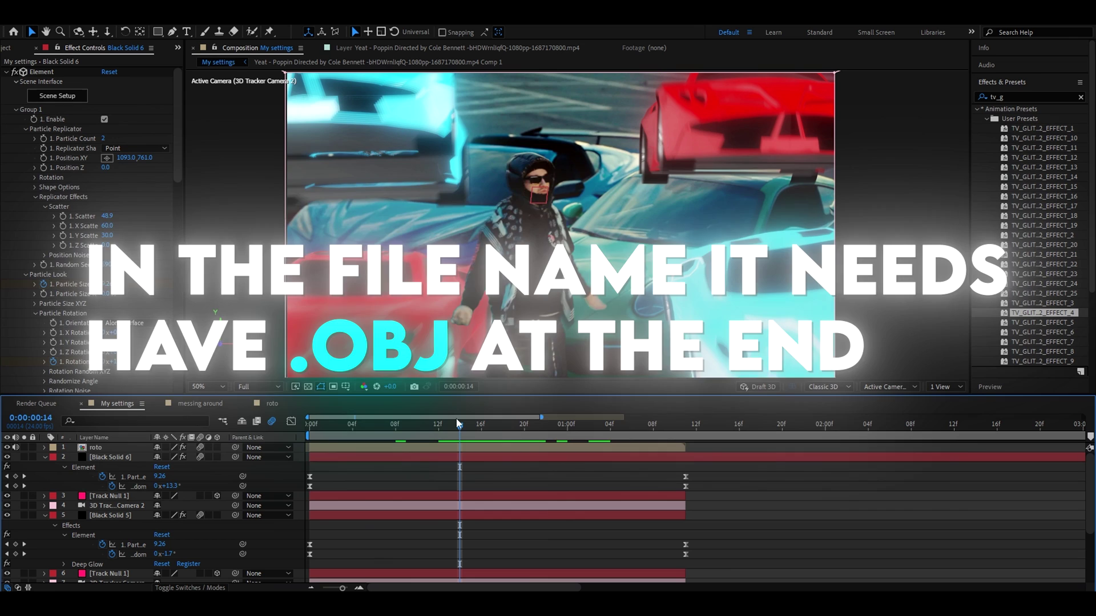
drag(457, 423, 472, 428)
click(478, 447)
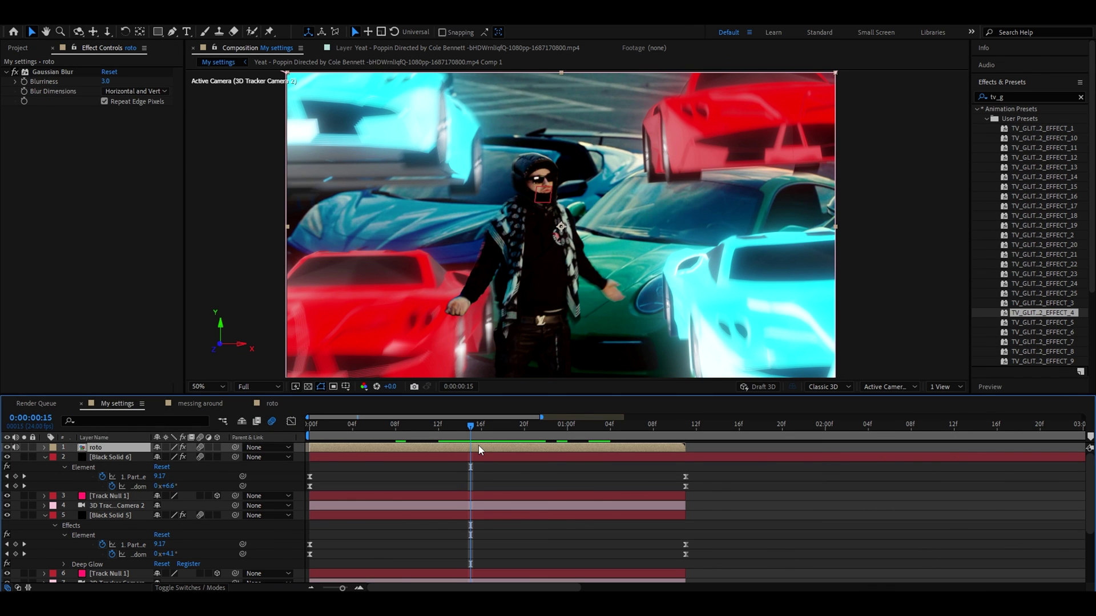